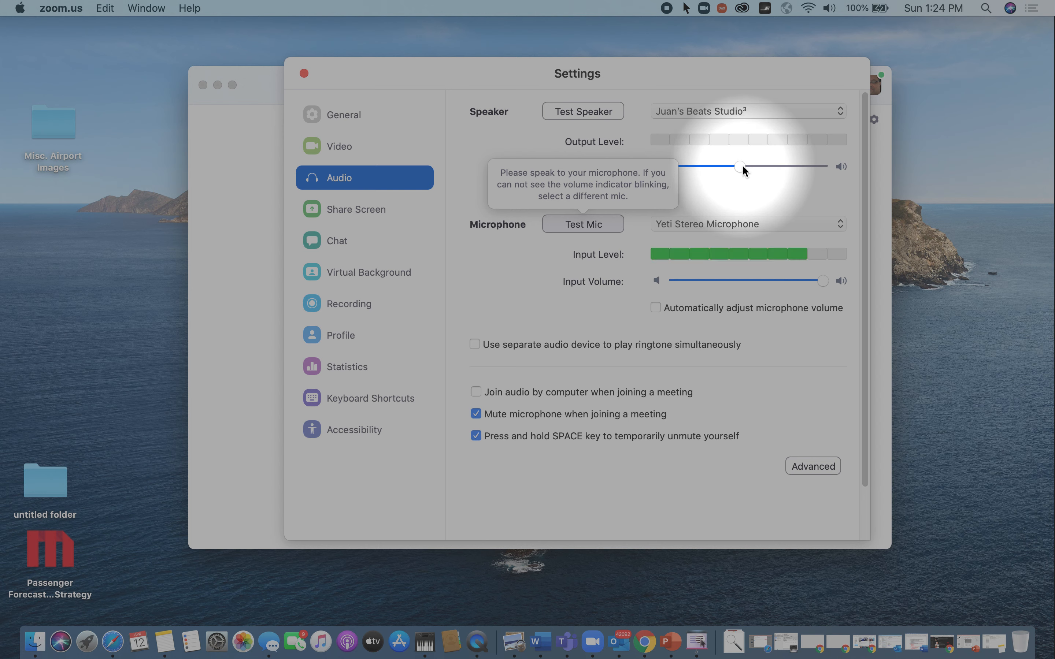
- Review the available speaker output devices in the audio settings and open the general settings
left_click(780, 112)
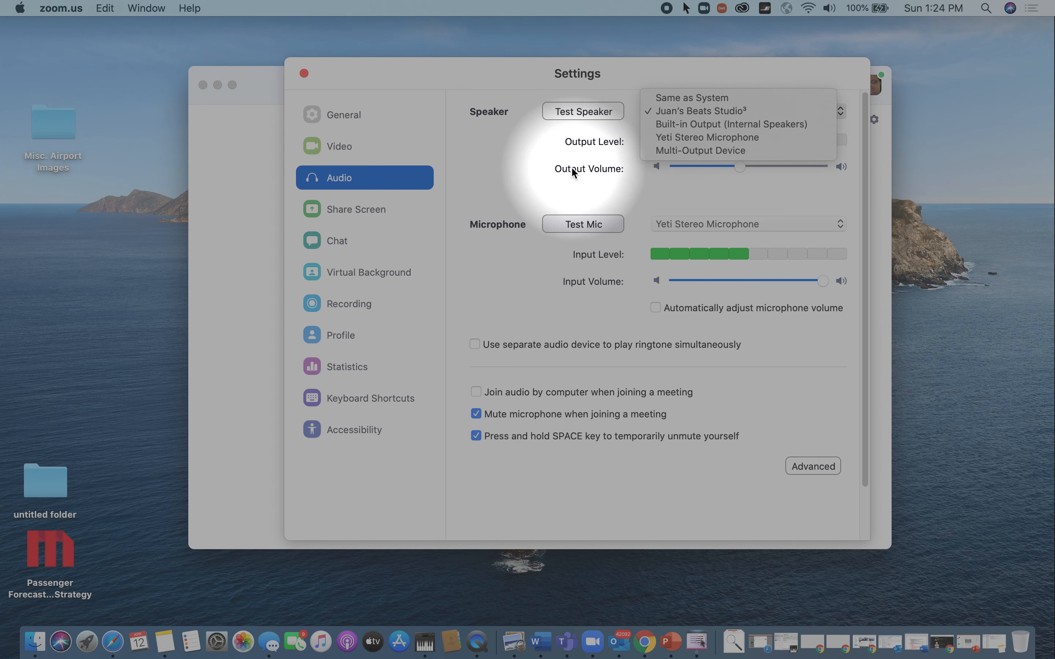
left_click(523, 166)
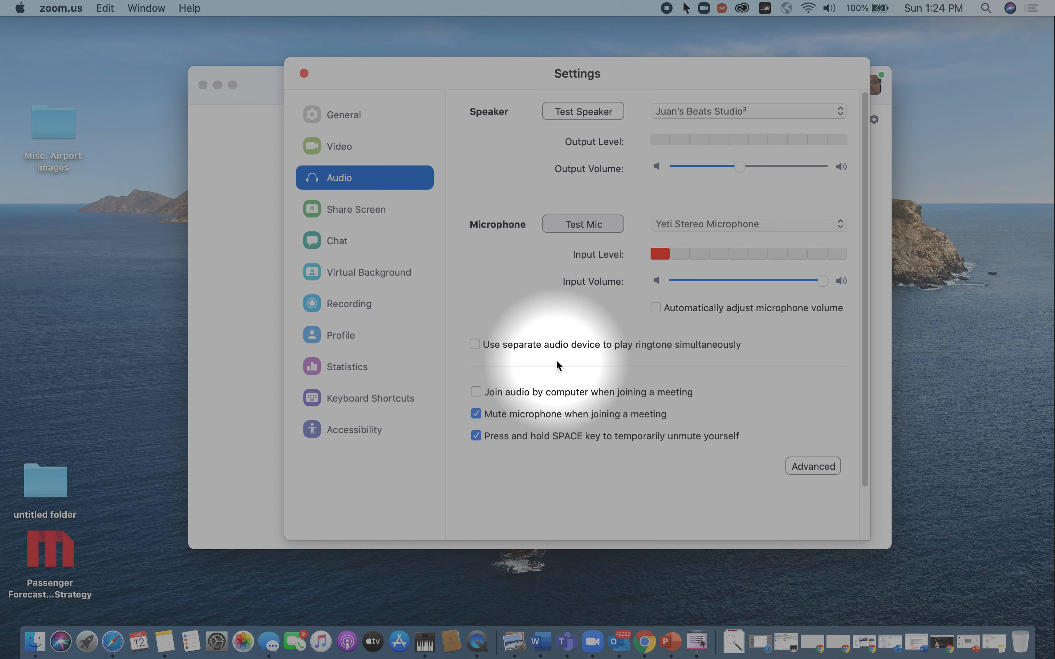
left_click(347, 127)
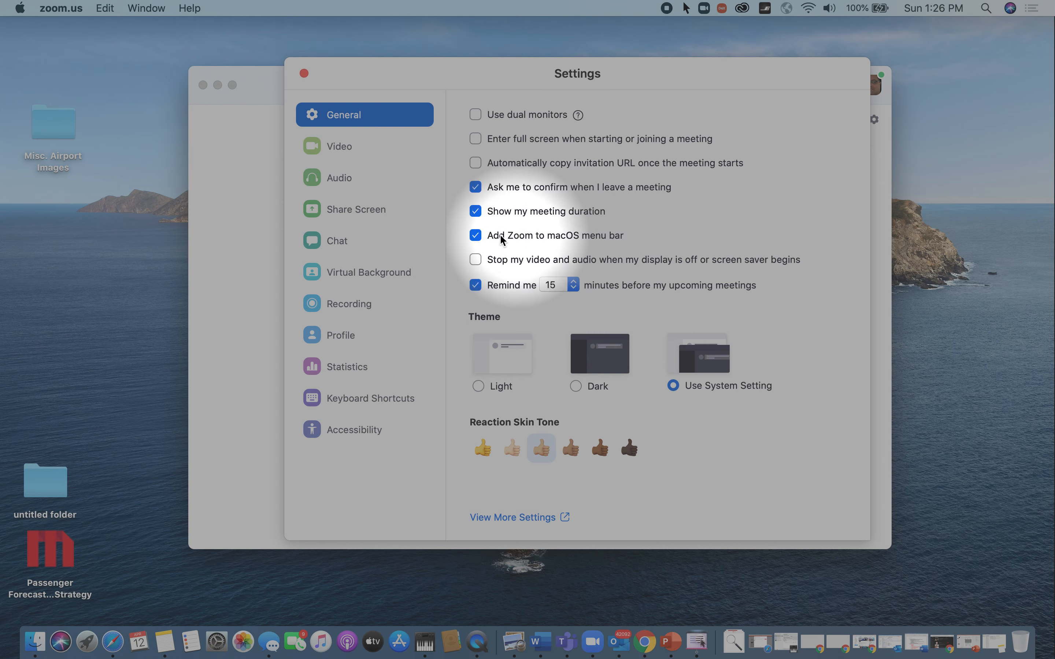
- Turn off adding Zoom to the macOS menu bar and turn it back on
left_click(476, 235)
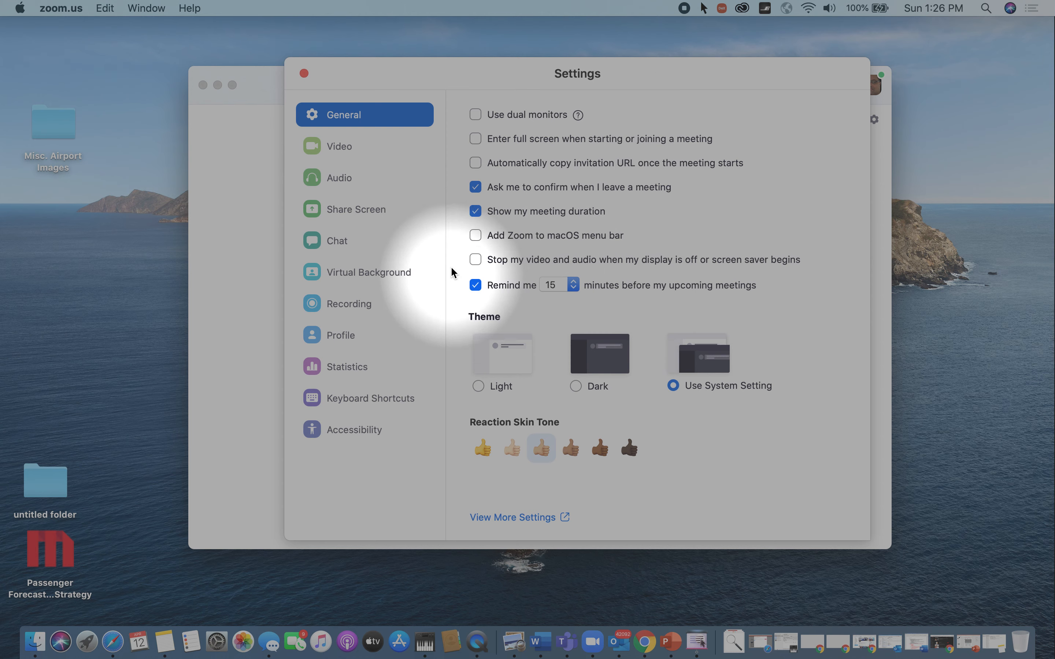
left_click(477, 235)
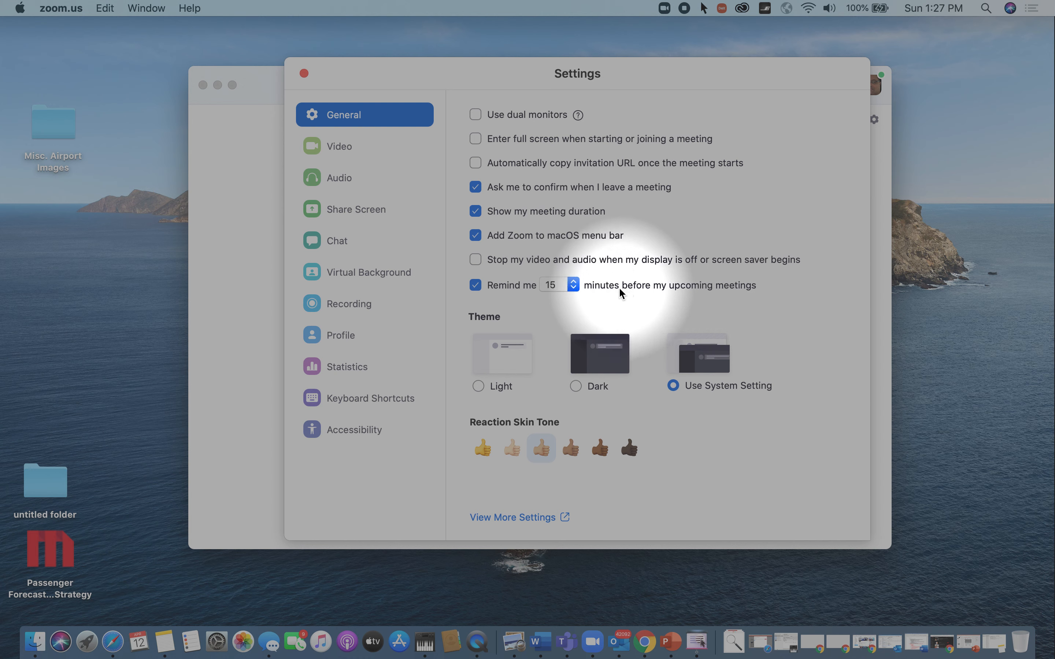
- Check the reminder times offered for upcoming meetings and switch the theme to Dark
left_click(574, 285)
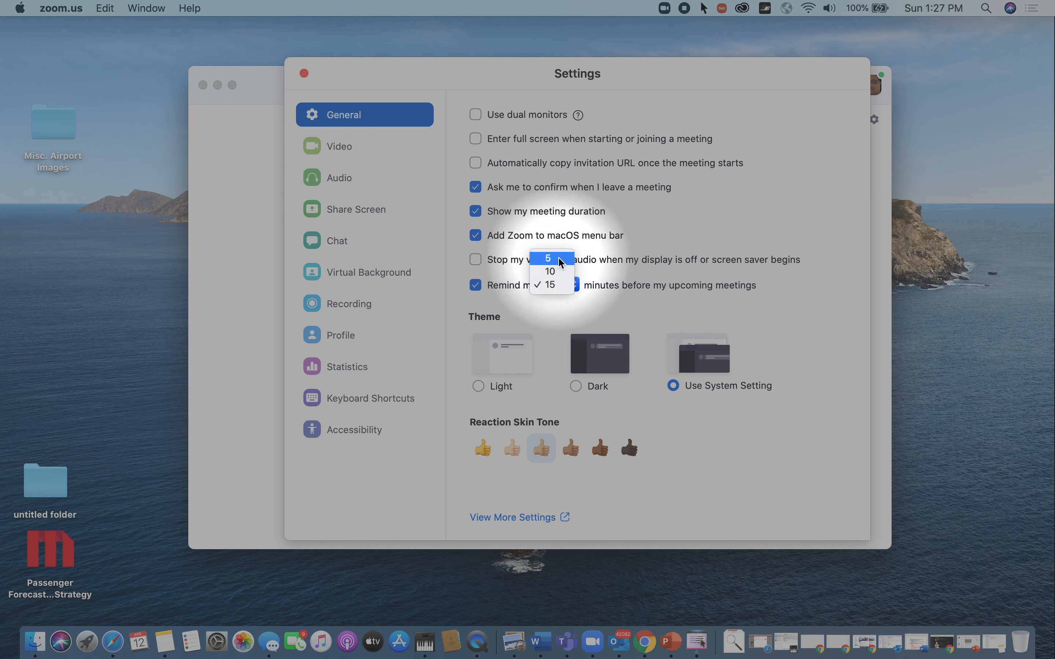
left_click(765, 299)
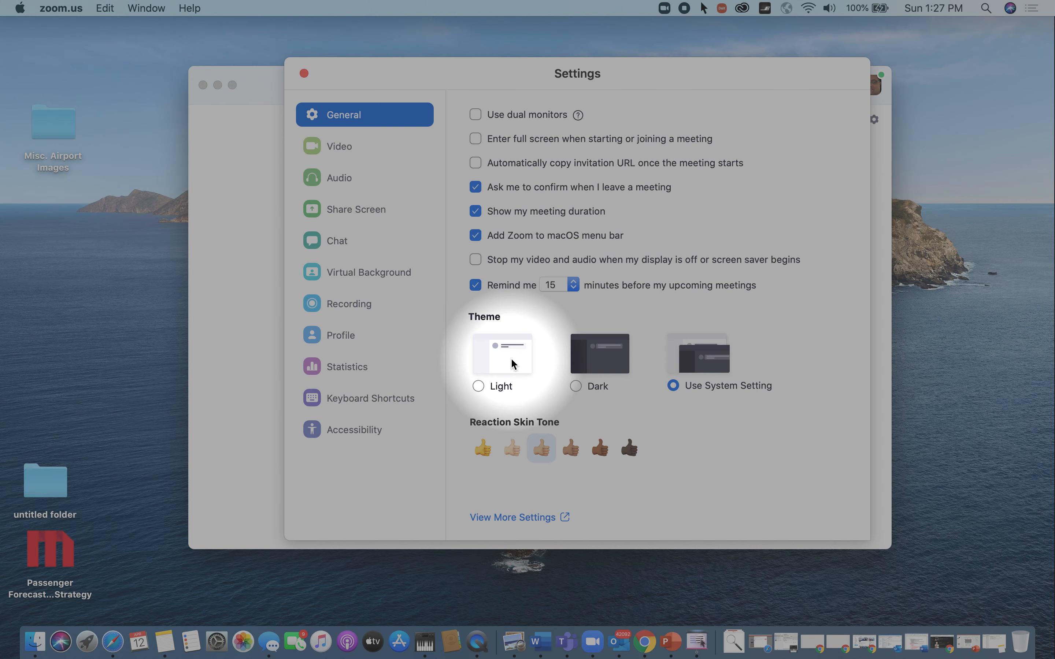
left_click(577, 387)
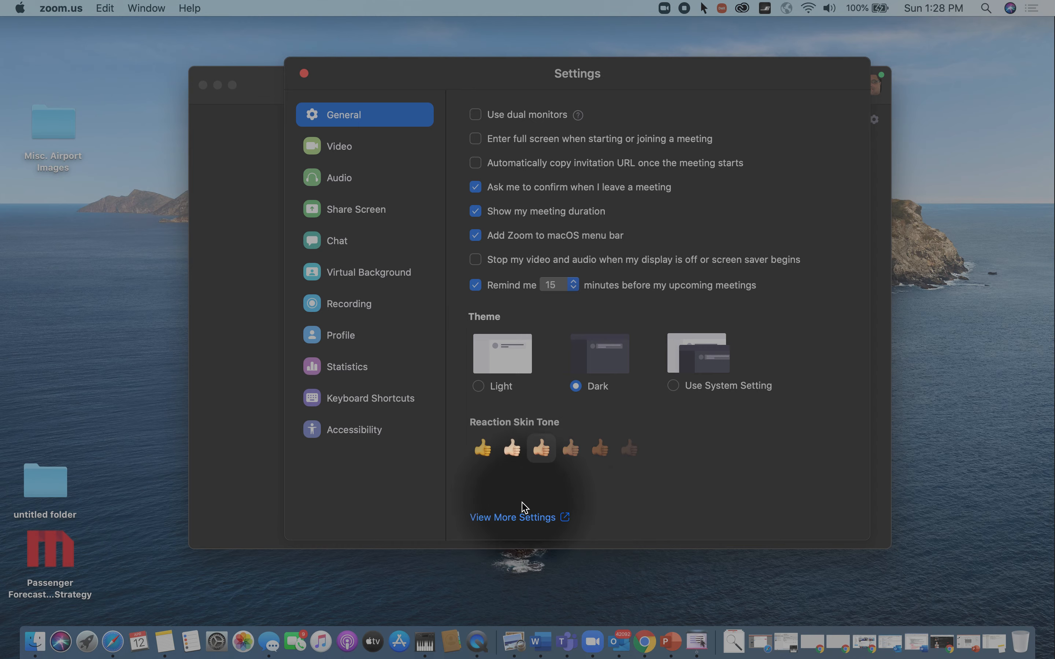
- Open the additional settings page in the web browser, move the settings window aside, and close the page and browser window
left_click(528, 520)
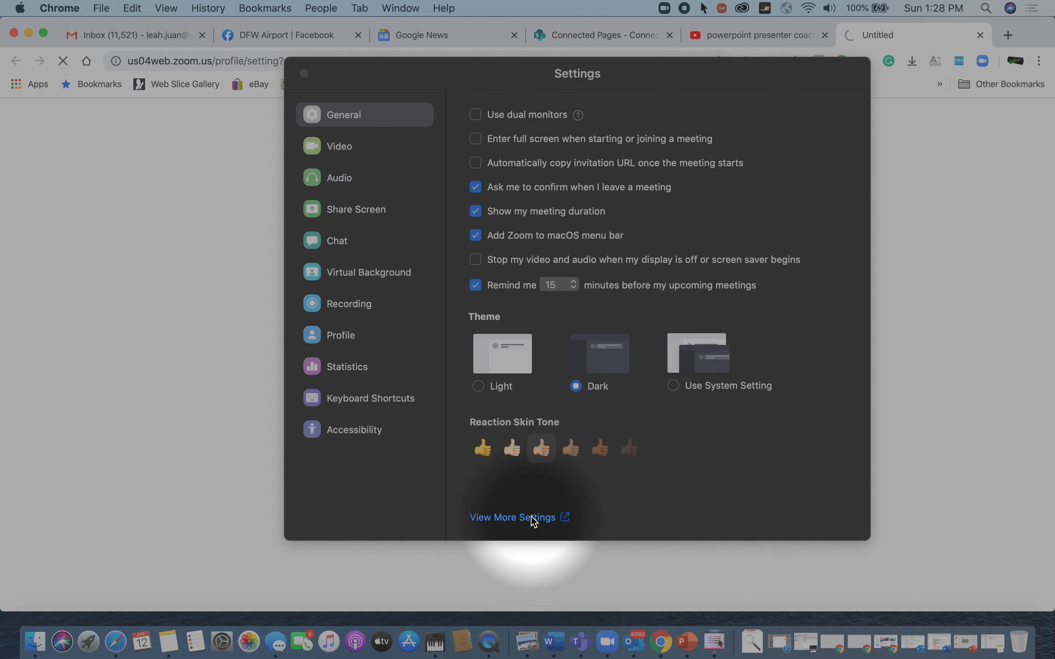
left_click_drag(689, 78, 648, 89)
left_click(979, 40)
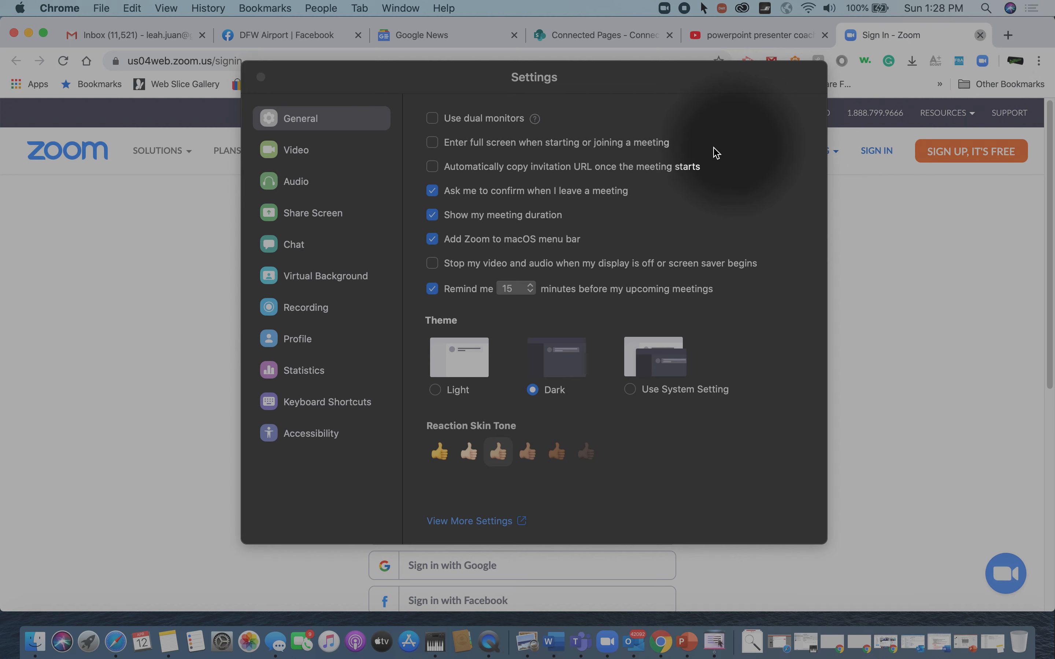
key("super+w")
left_click(28, 33)
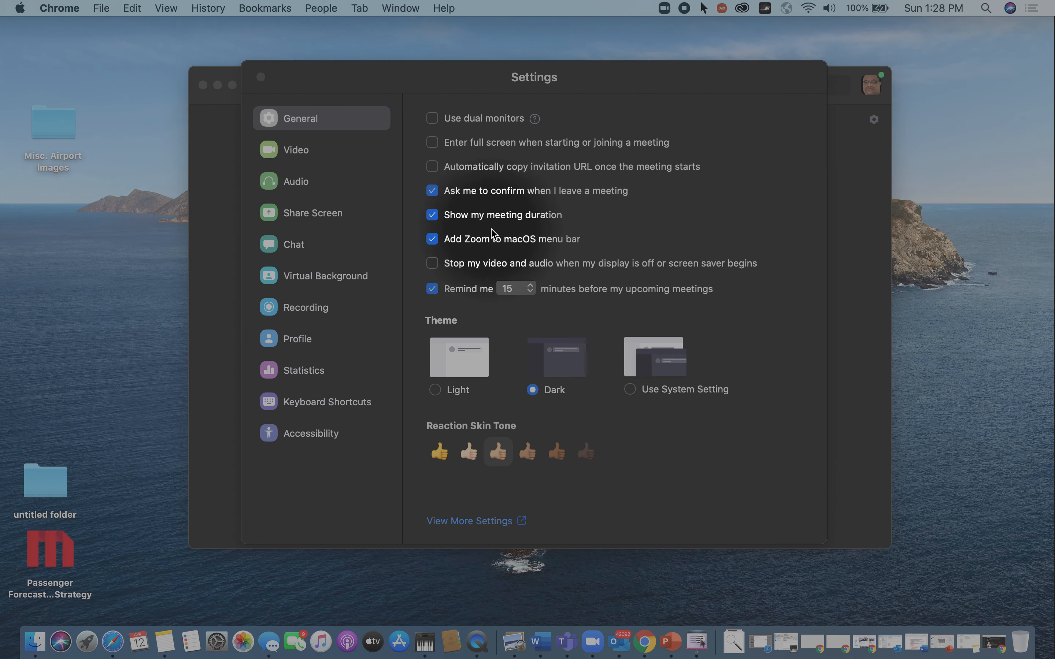
- Open the video settings and choose FaceTime HD Camera as the camera
left_click(303, 150)
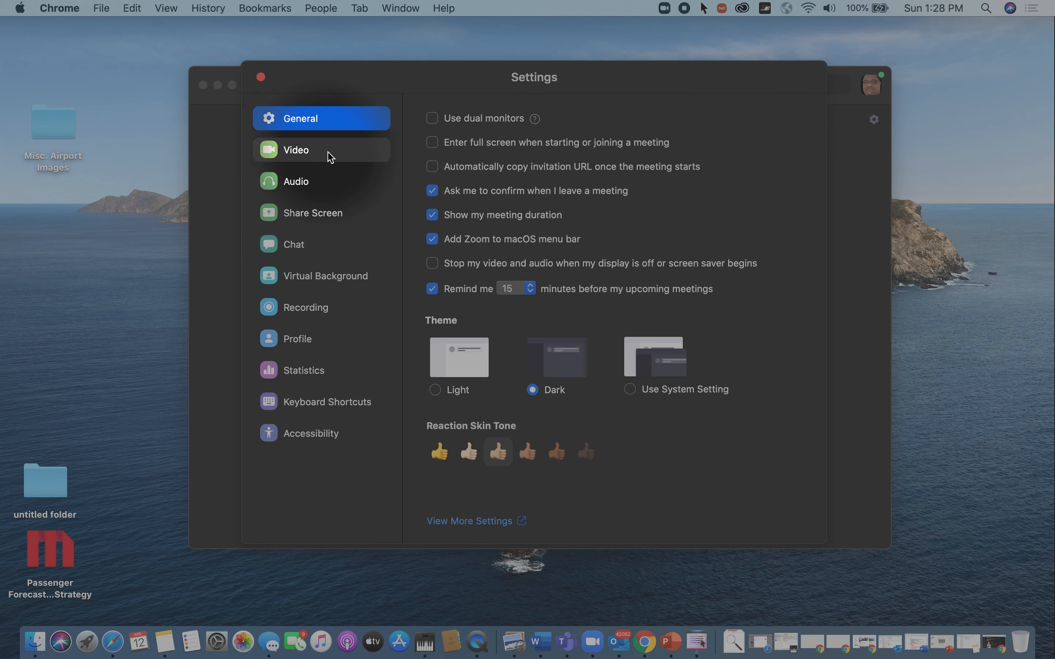
left_click(317, 153)
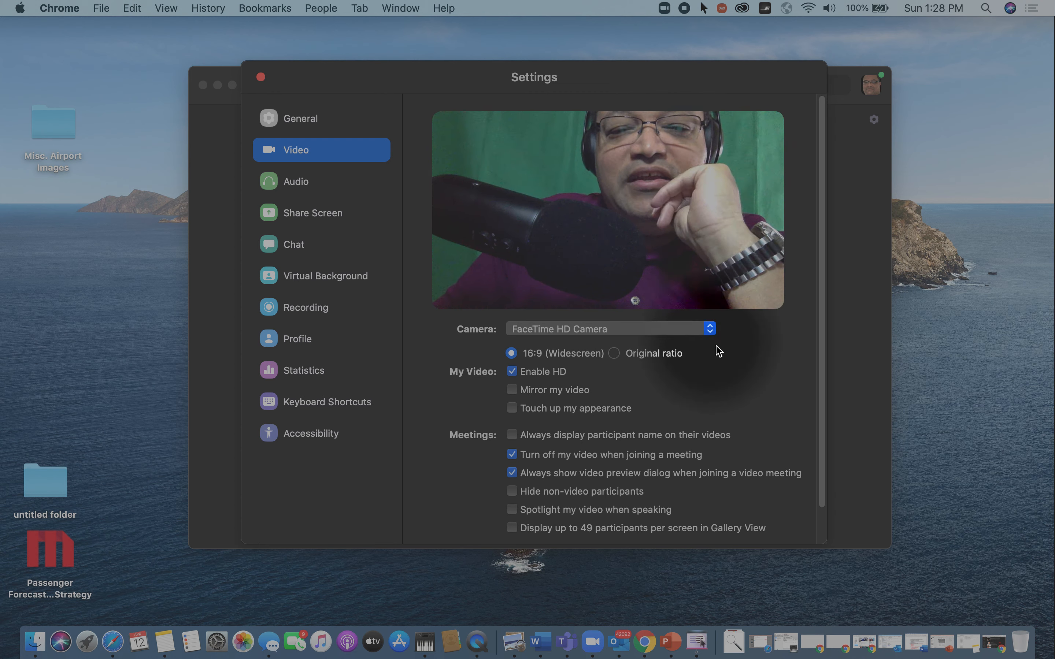
left_click(709, 331)
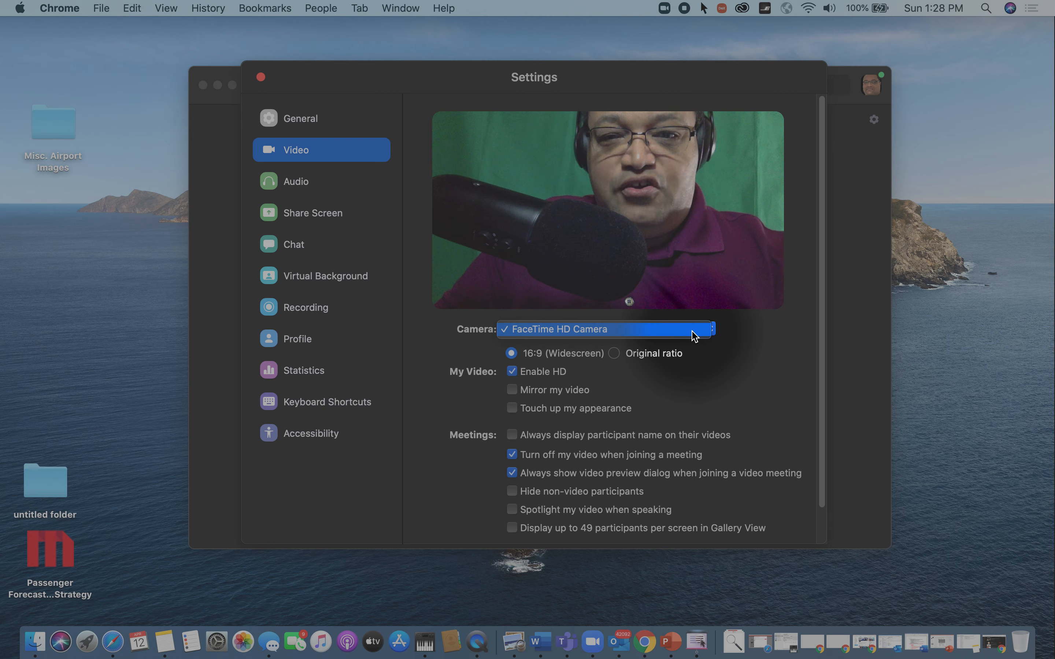
left_click(695, 336)
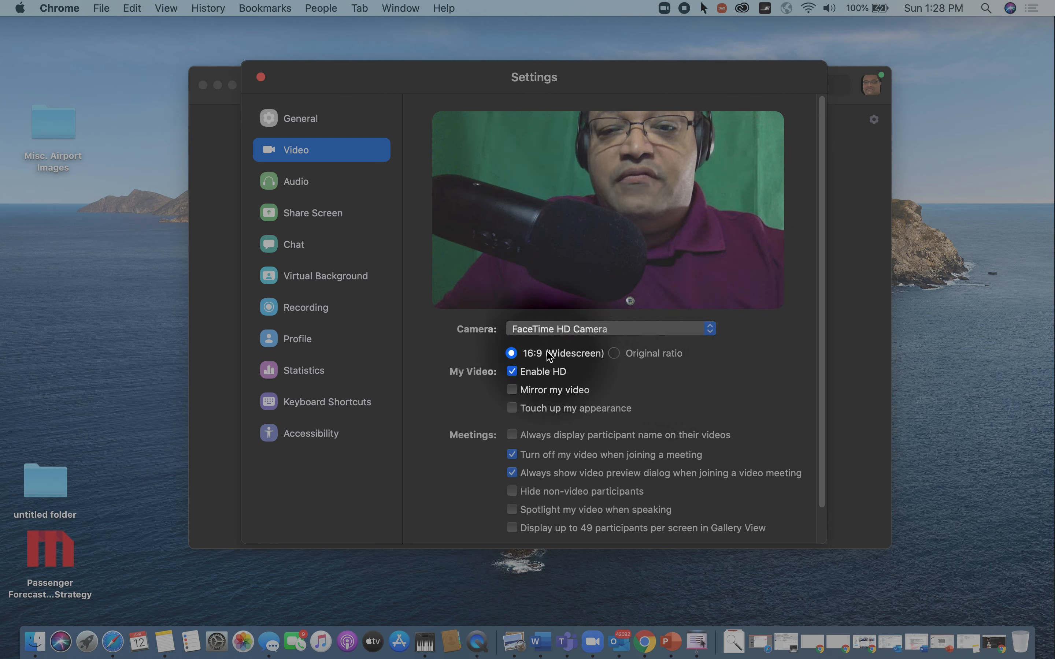
- Try the original video ratio and return to 16:9 (Widescreen), and switch HD video off and back on
left_click(615, 354)
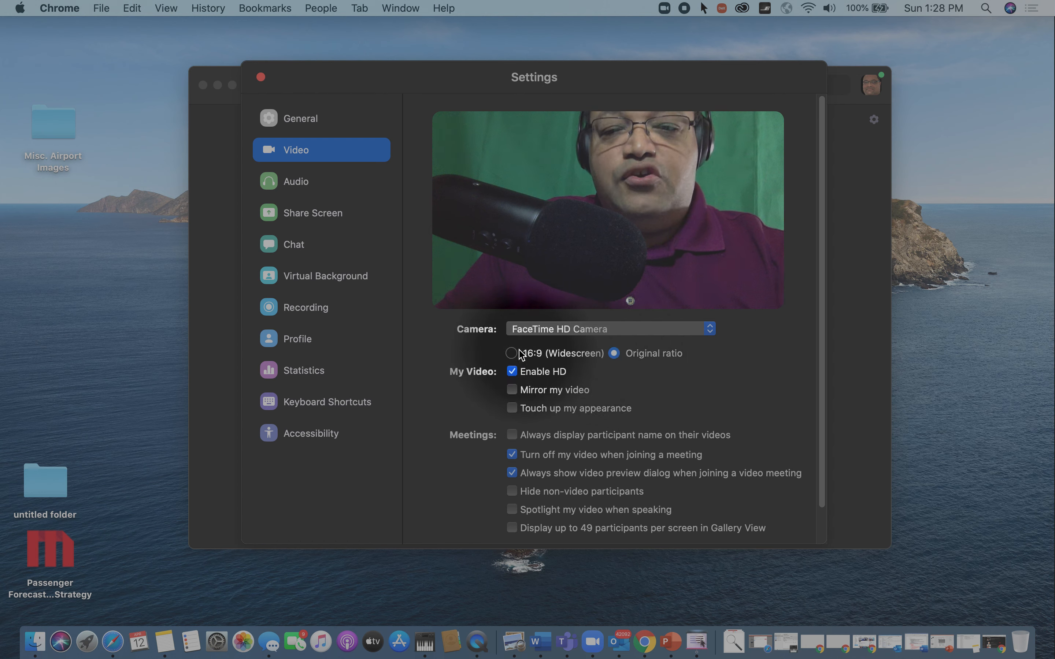
left_click(513, 374)
left_click(513, 374)
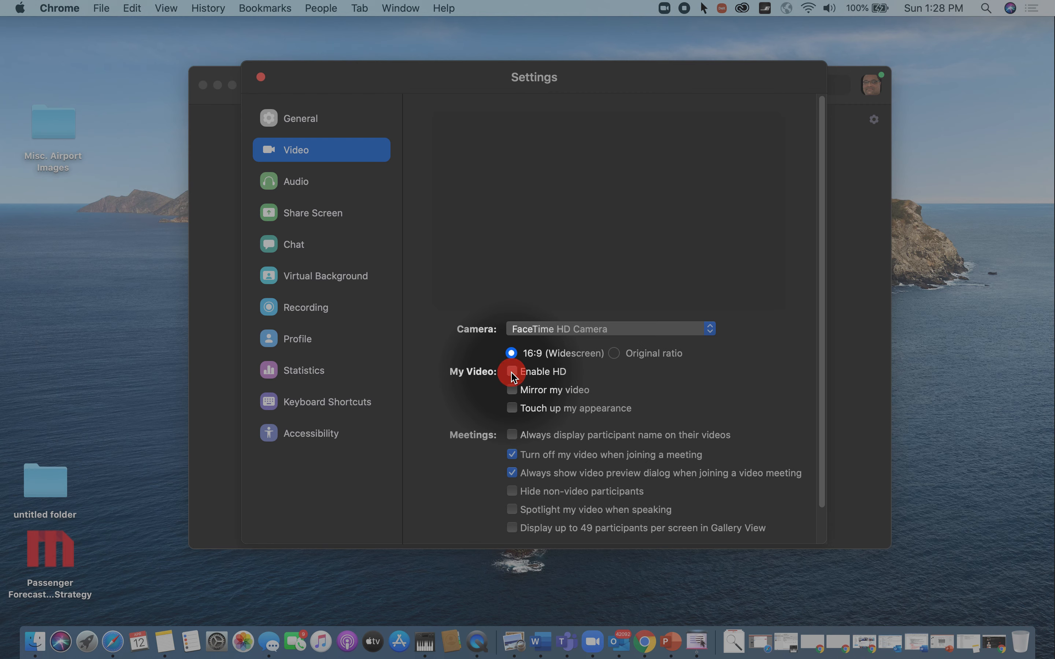
left_click(513, 374)
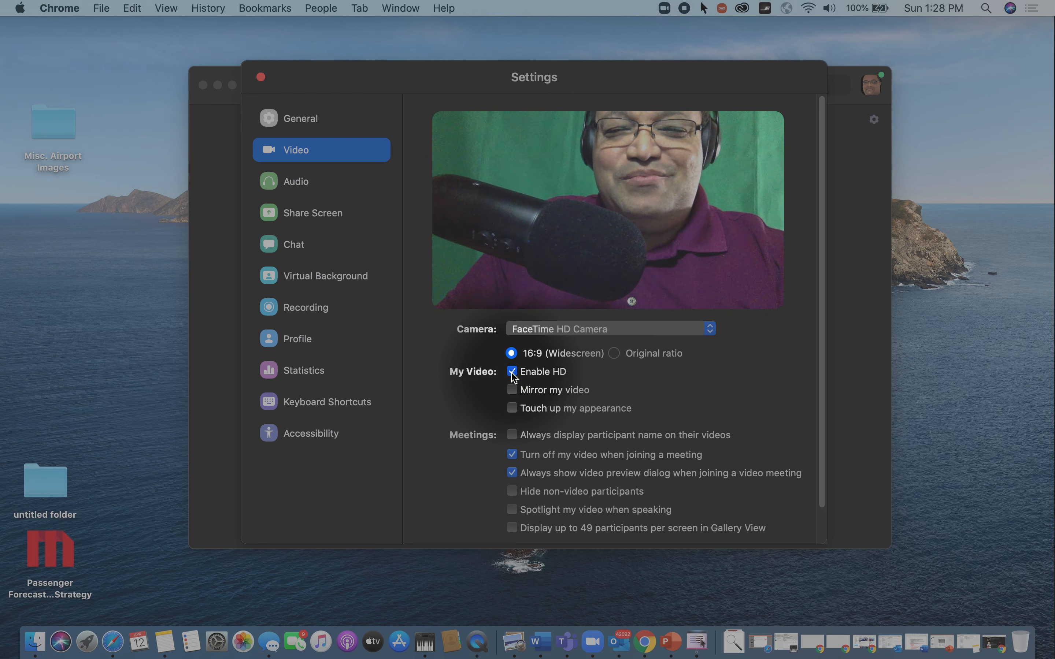
- Try mirroring the video and touching up the appearance, switching each option off again
left_click(516, 394)
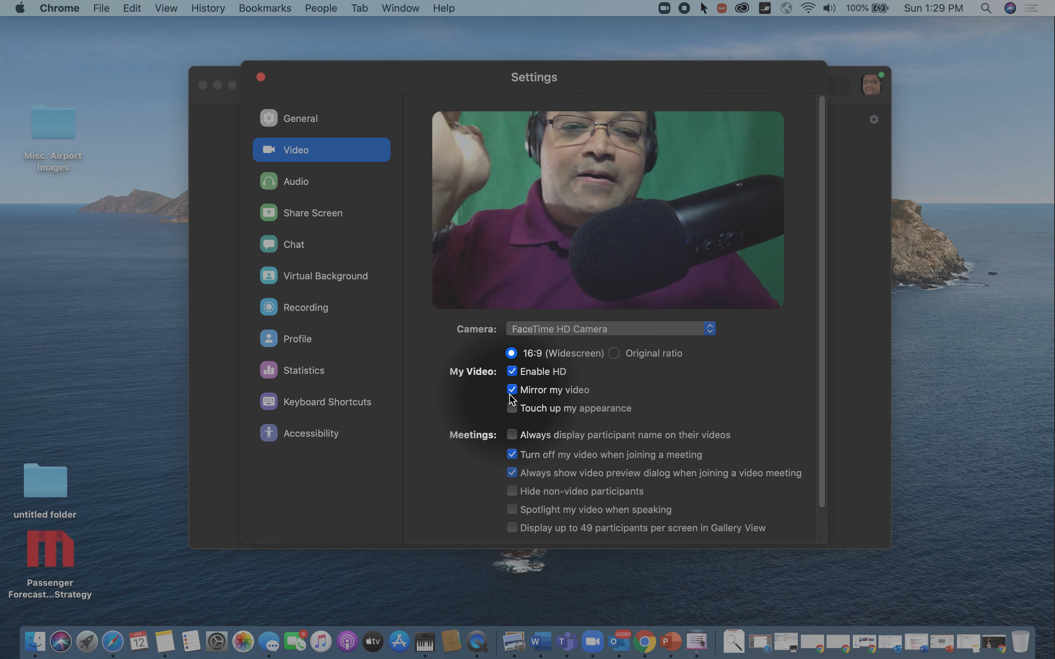
left_click(511, 395)
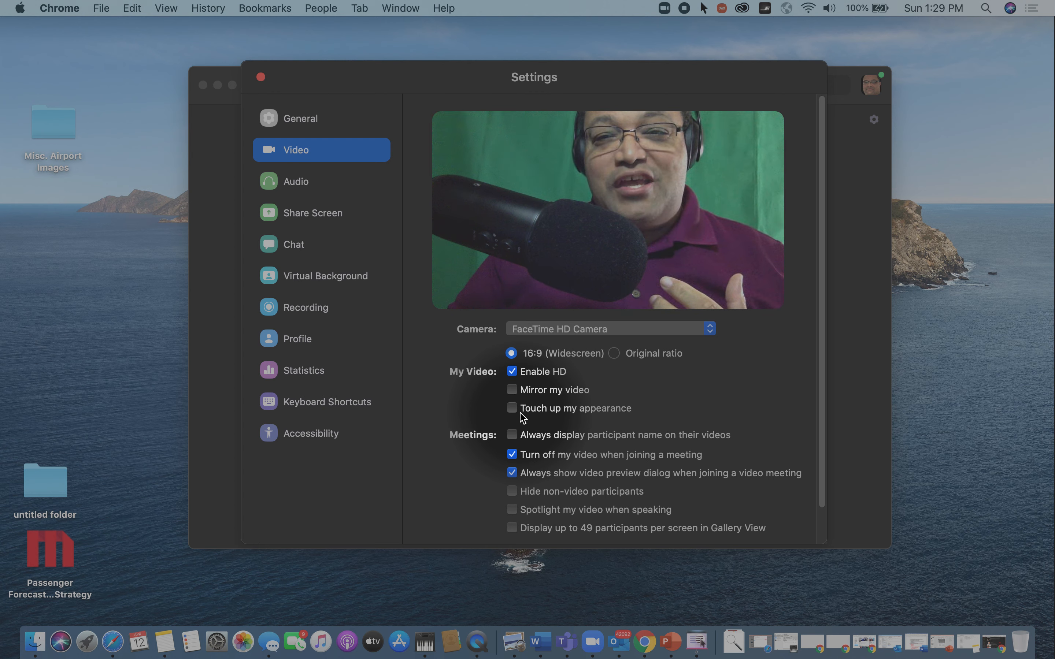
left_click(512, 411)
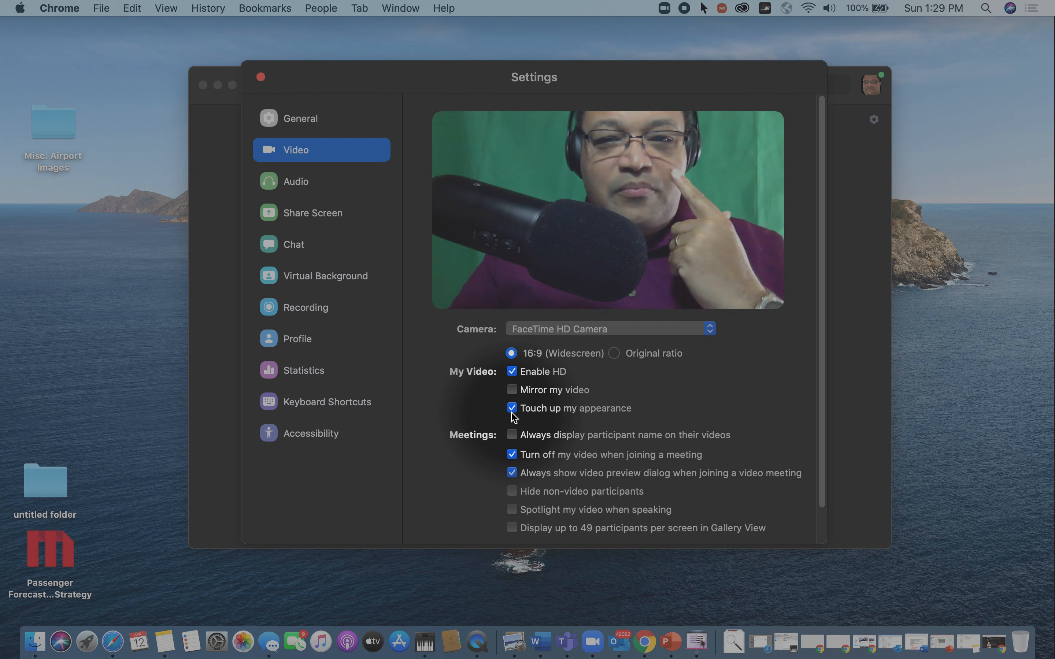
left_click(512, 409)
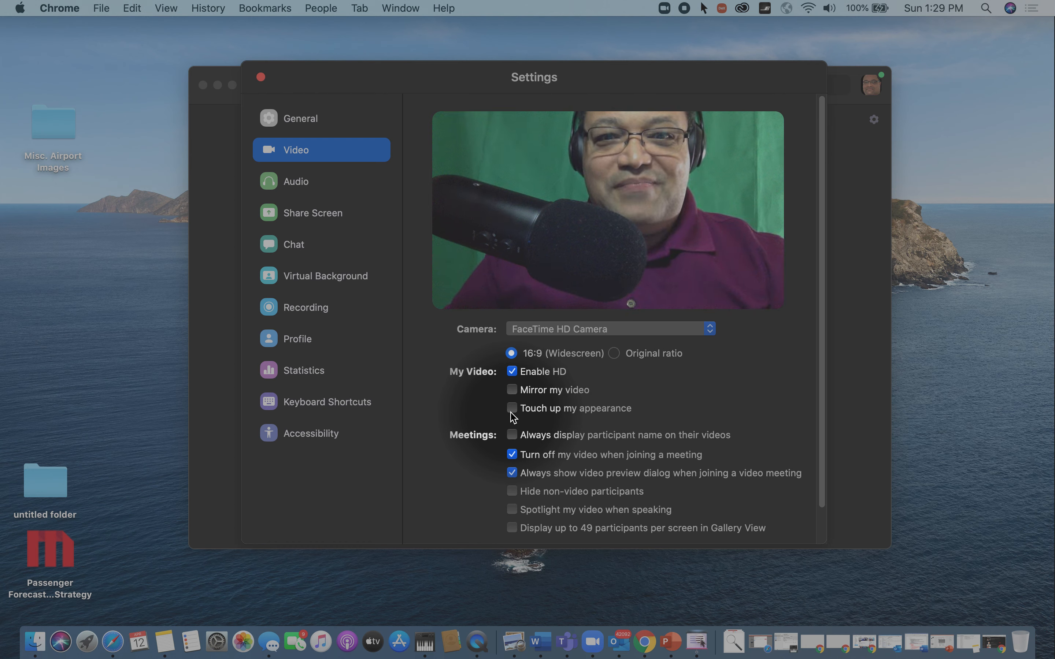
- Turn on always displaying participant names on their videos in the meeting video options
scroll(550, 454, "down", 1)
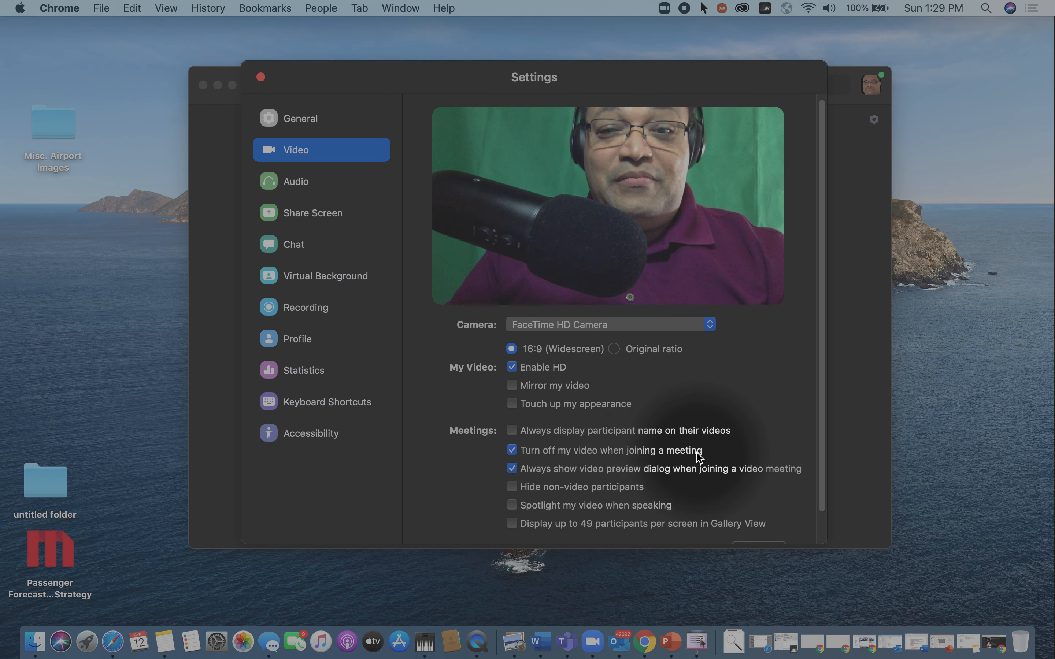
scroll(550, 453, "down", 3)
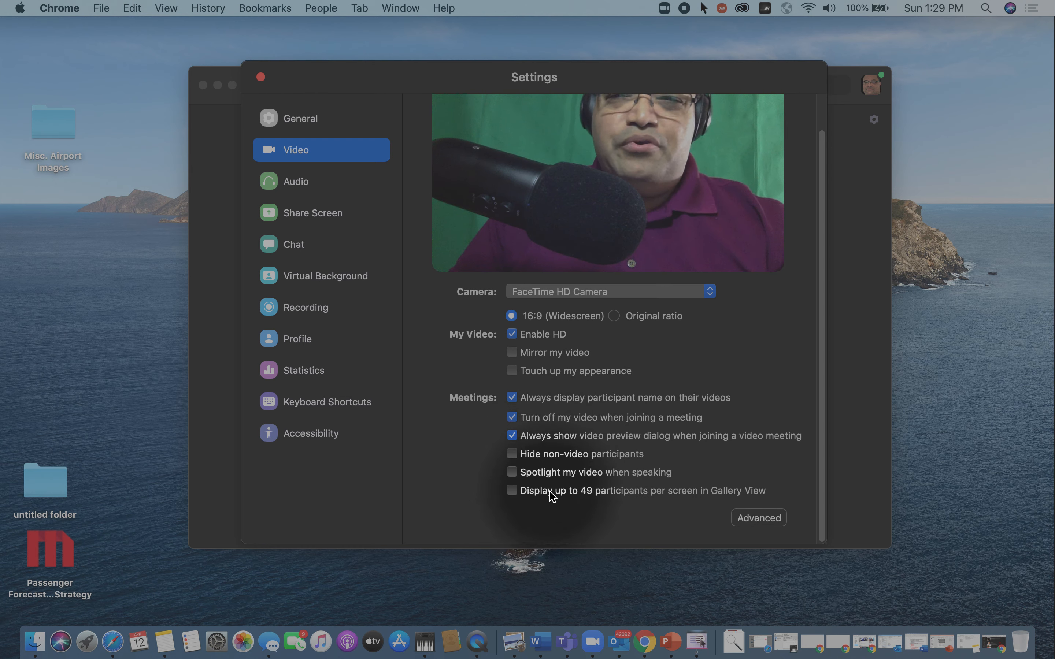
- Open the audio settings and review the speaker choices, keeping the selected headphones
left_click(296, 184)
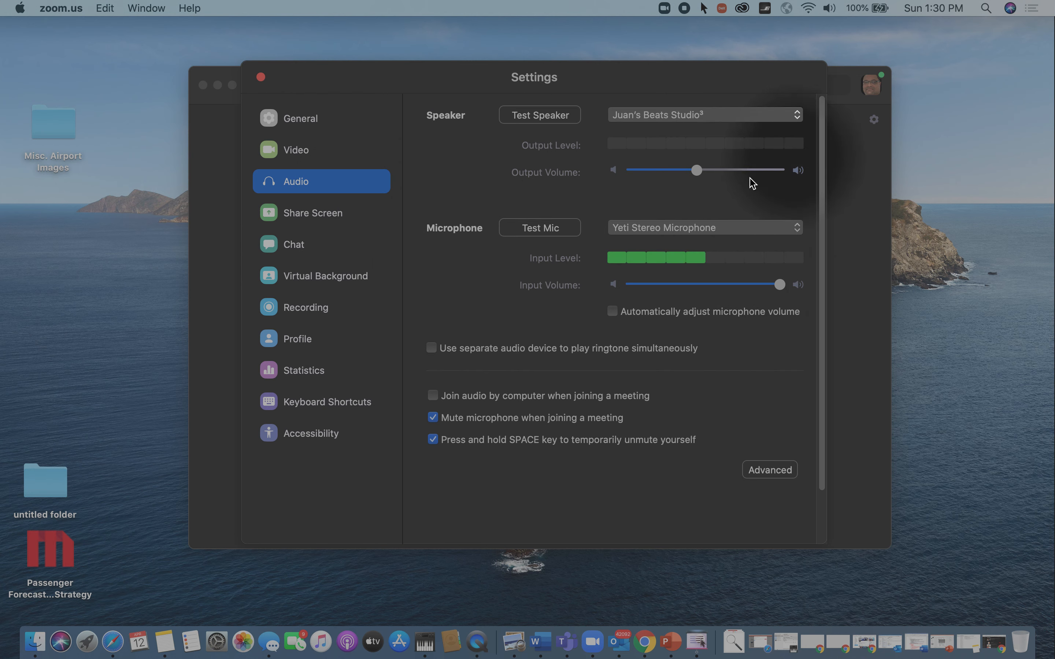
left_click(730, 115)
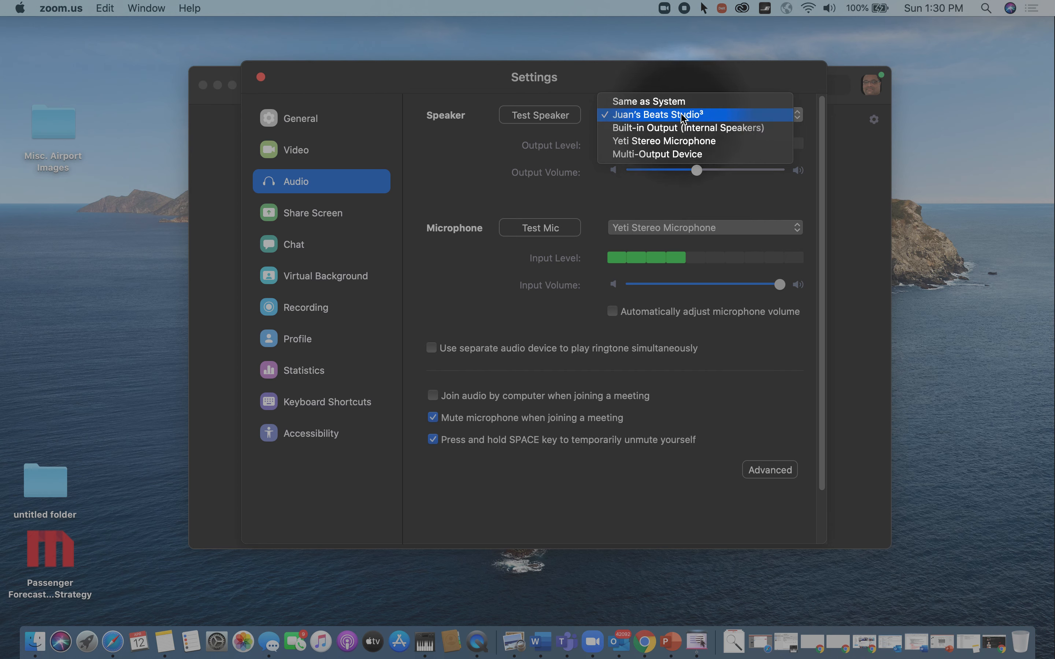
left_click(481, 152)
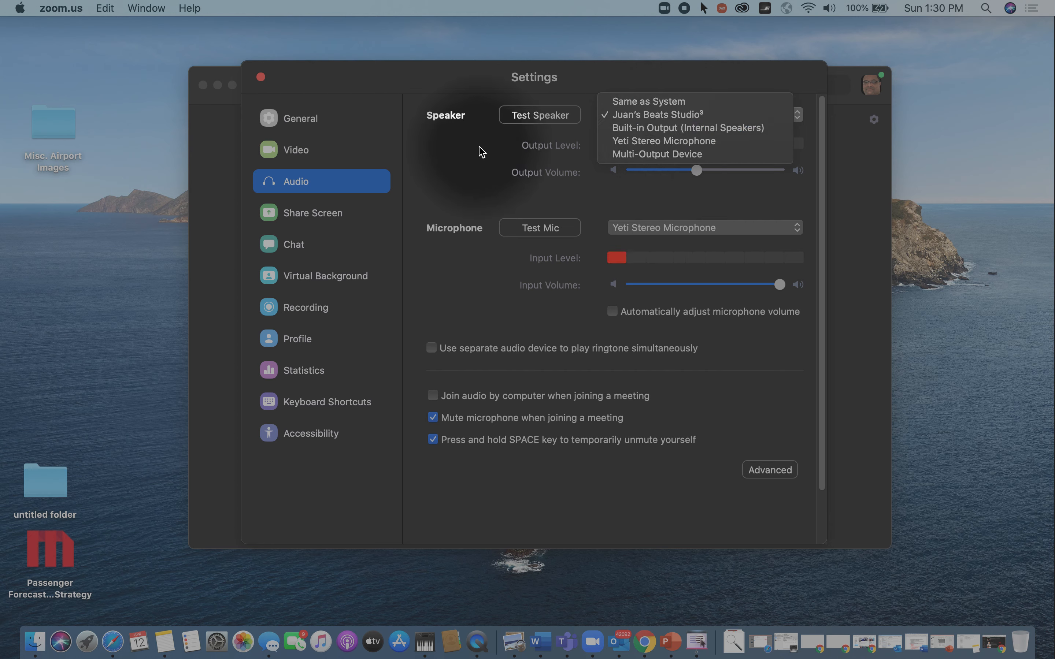
- Try Built-in Microphone (Internal Microphone) as the microphone and switch back to Yeti Stereo Microphone
left_click(687, 230)
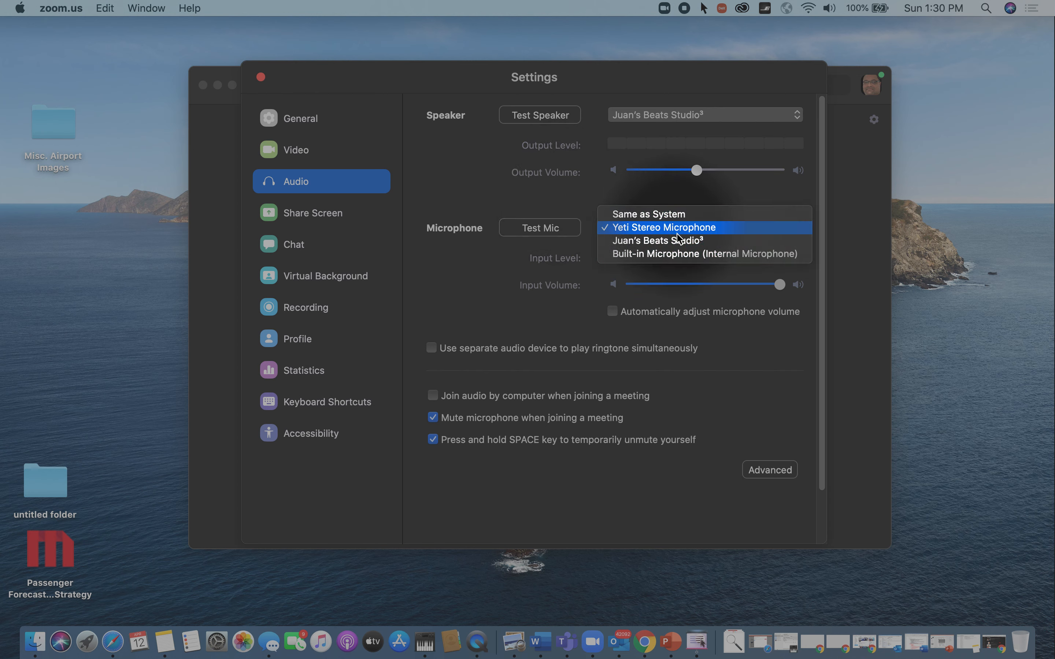
left_click(684, 256)
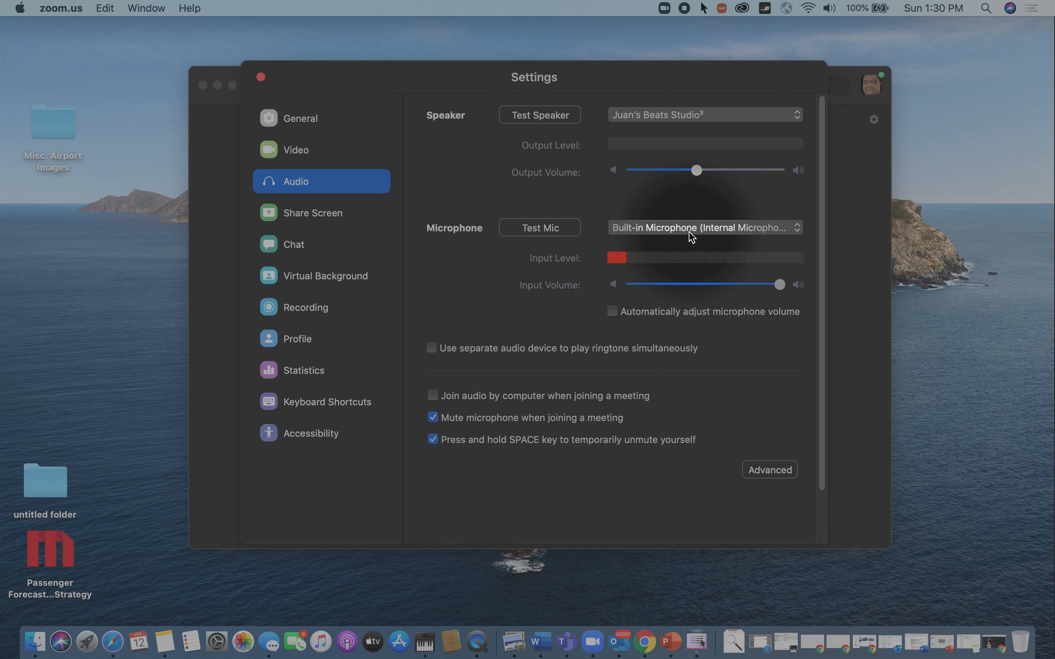
left_click(691, 237)
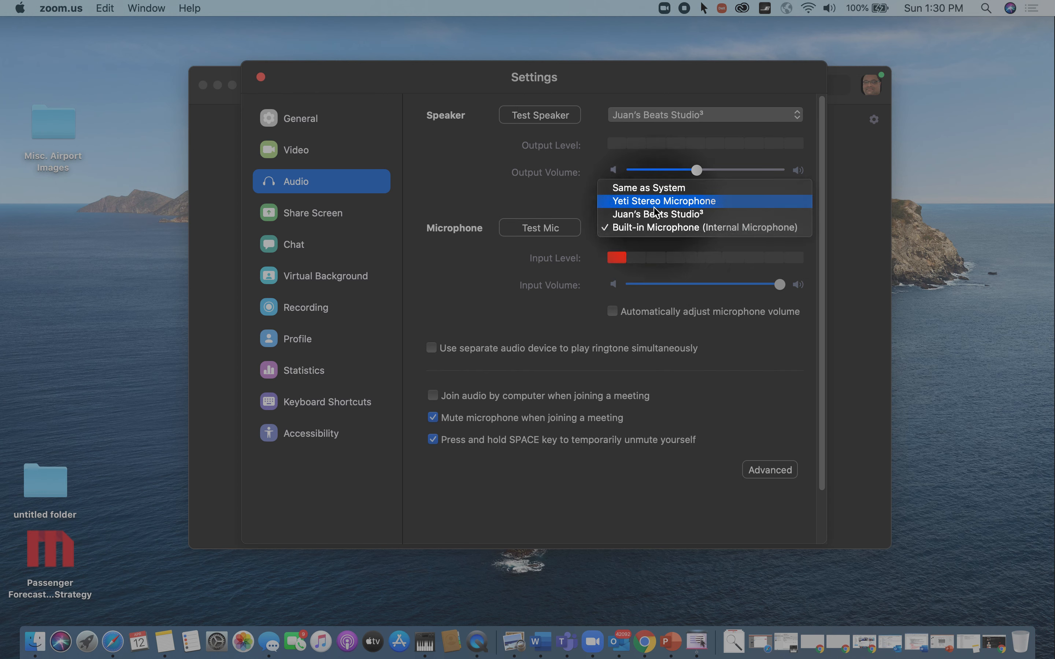
left_click(665, 206)
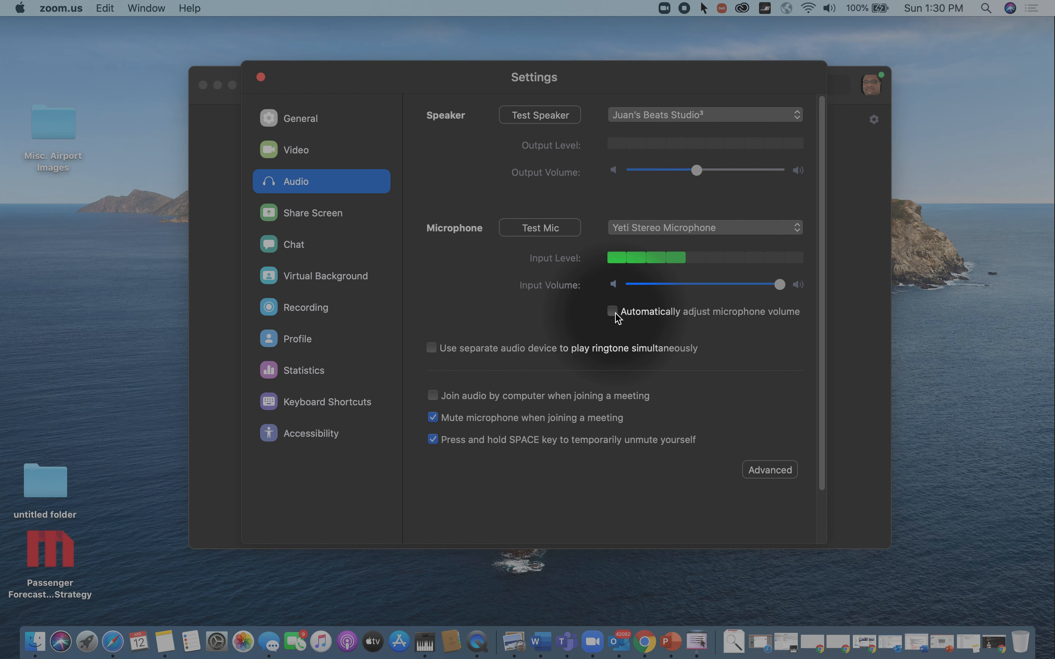
- Turn on joining audio by computer when joining a meeting and turn it off again
left_click(434, 396)
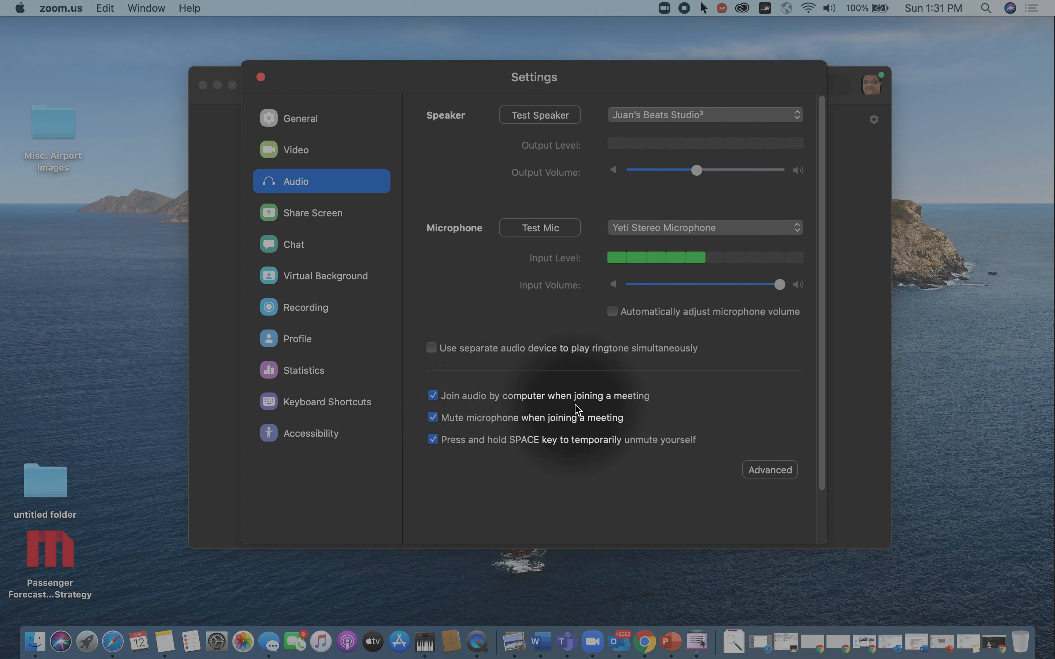
left_click(432, 400)
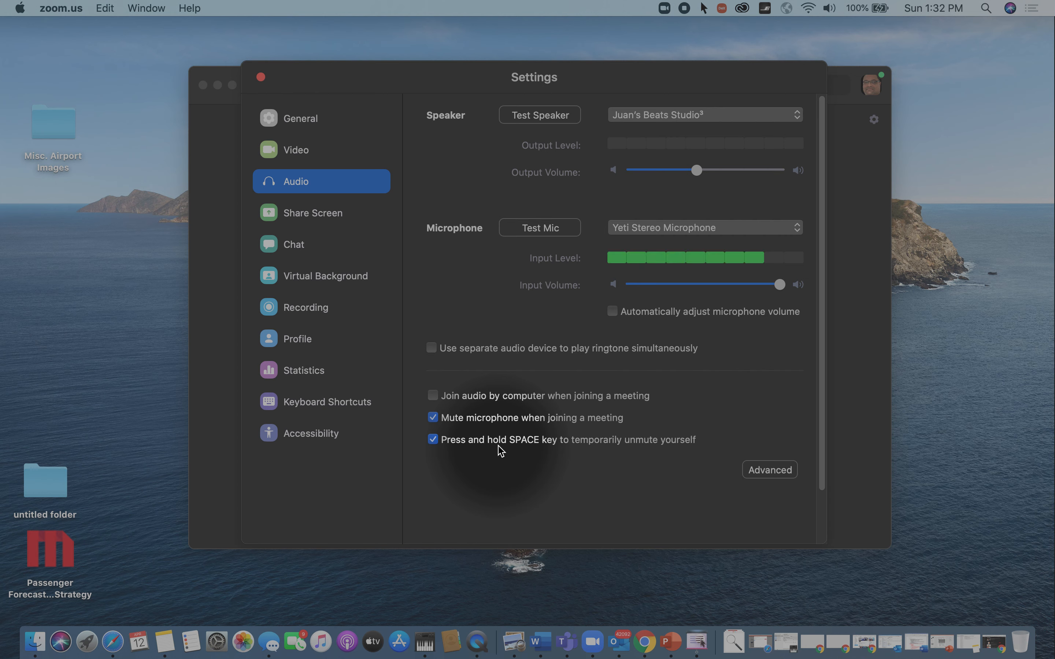
- Review the screen sharing options and open the chat settings
left_click(312, 219)
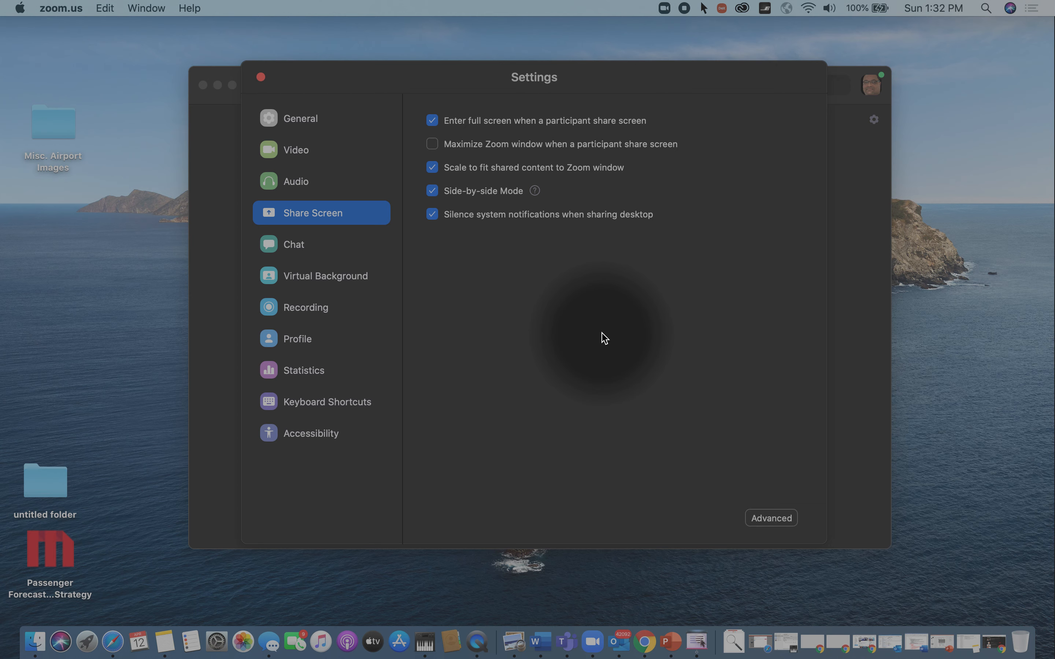
left_click(300, 256)
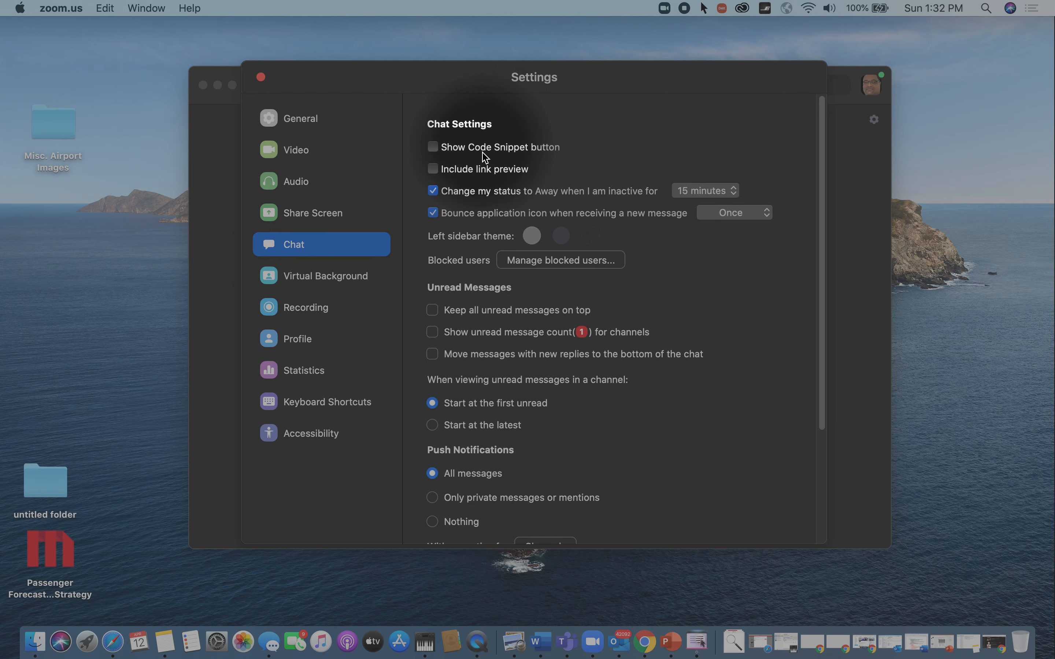
- Review the chat settings and set the status to change to Away after 60 minutes of inactivity
scroll(497, 385, "down", 3)
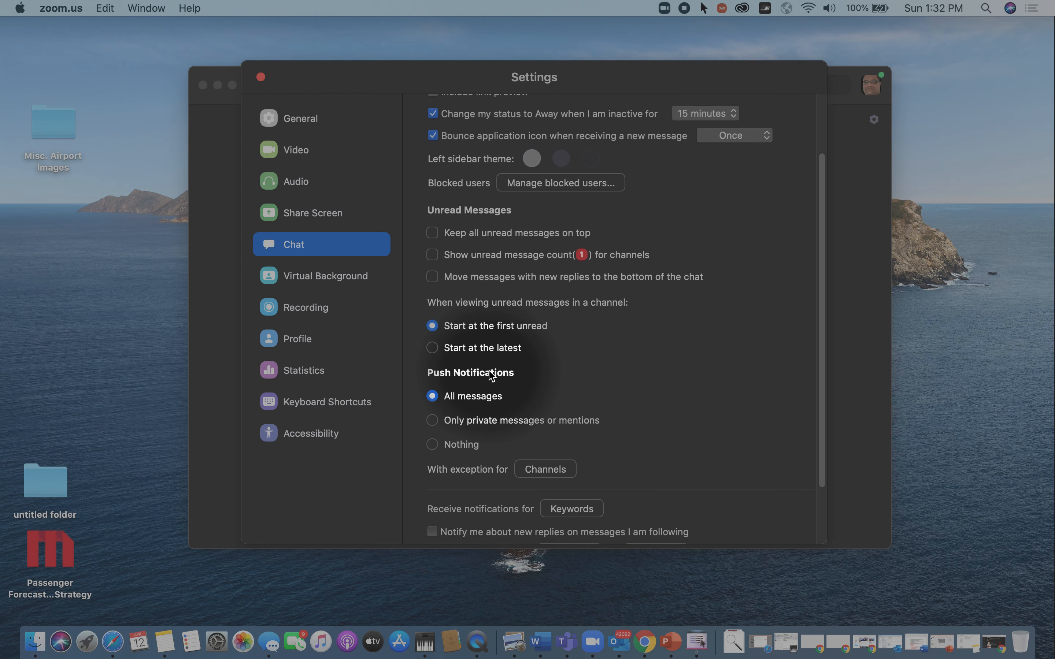
scroll(493, 375, "up", 1)
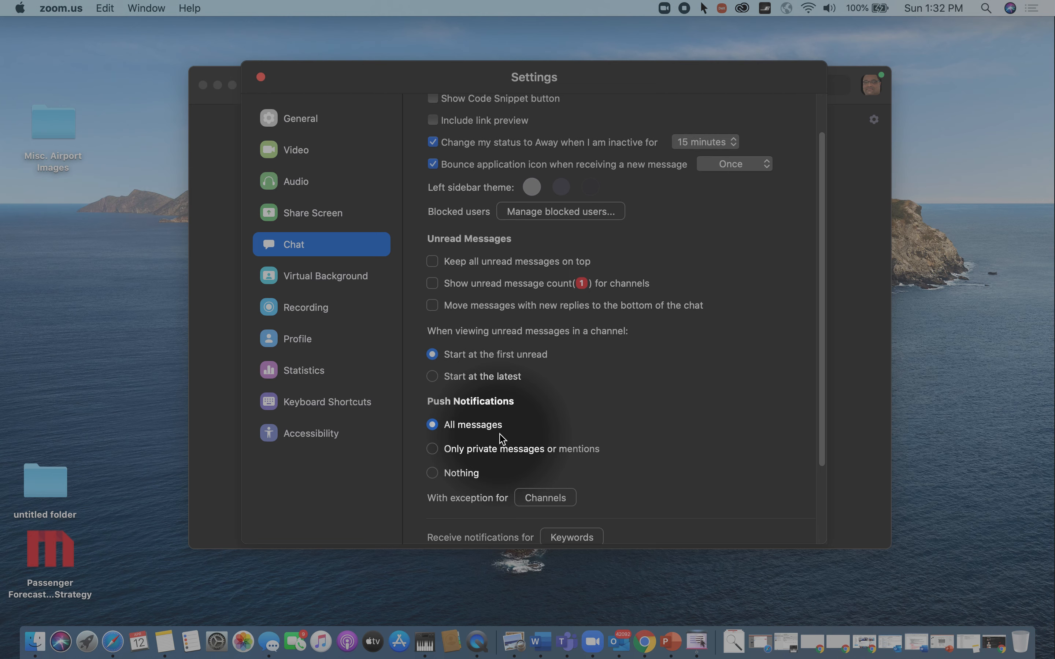
scroll(503, 434, "up", 2)
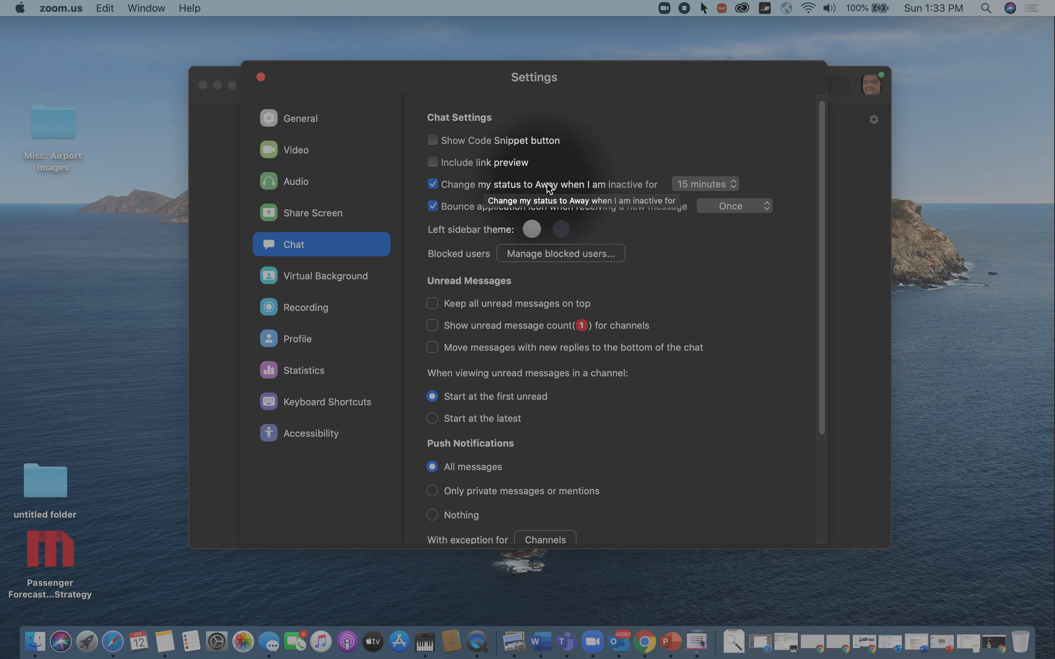
left_click(720, 189)
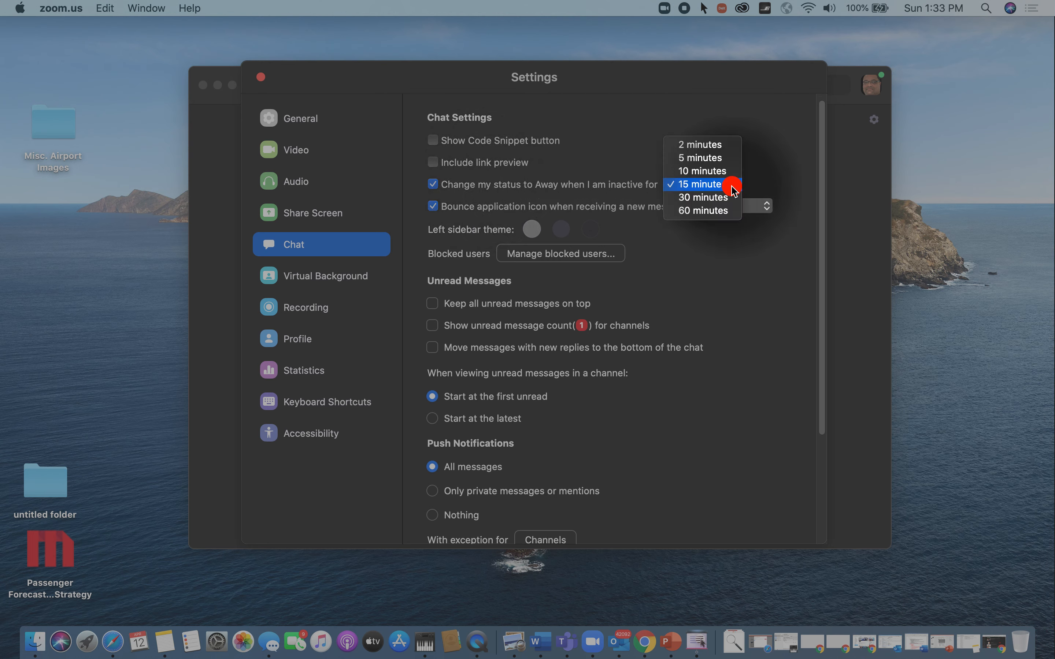
left_click(717, 212)
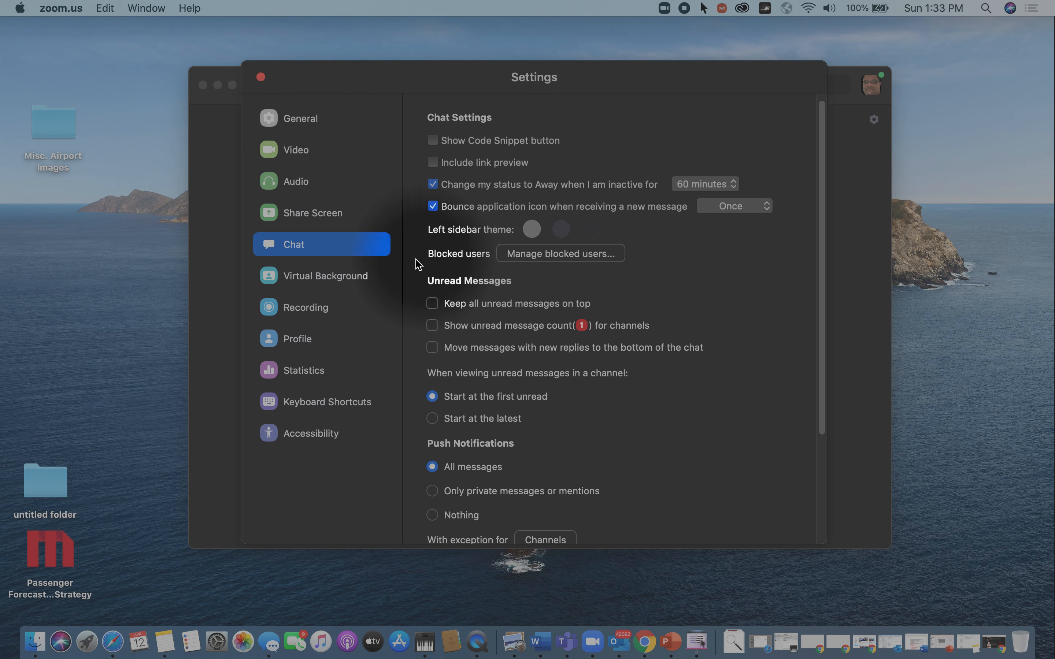
- Open the virtual background settings and turn on the option for having a green screen
left_click(341, 278)
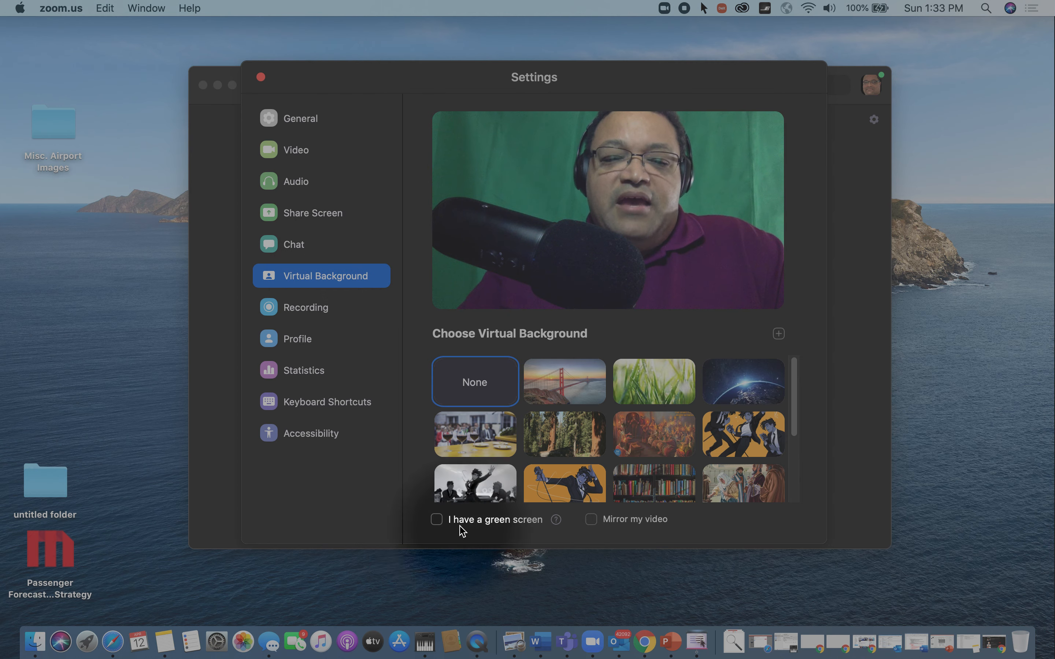
left_click(444, 523)
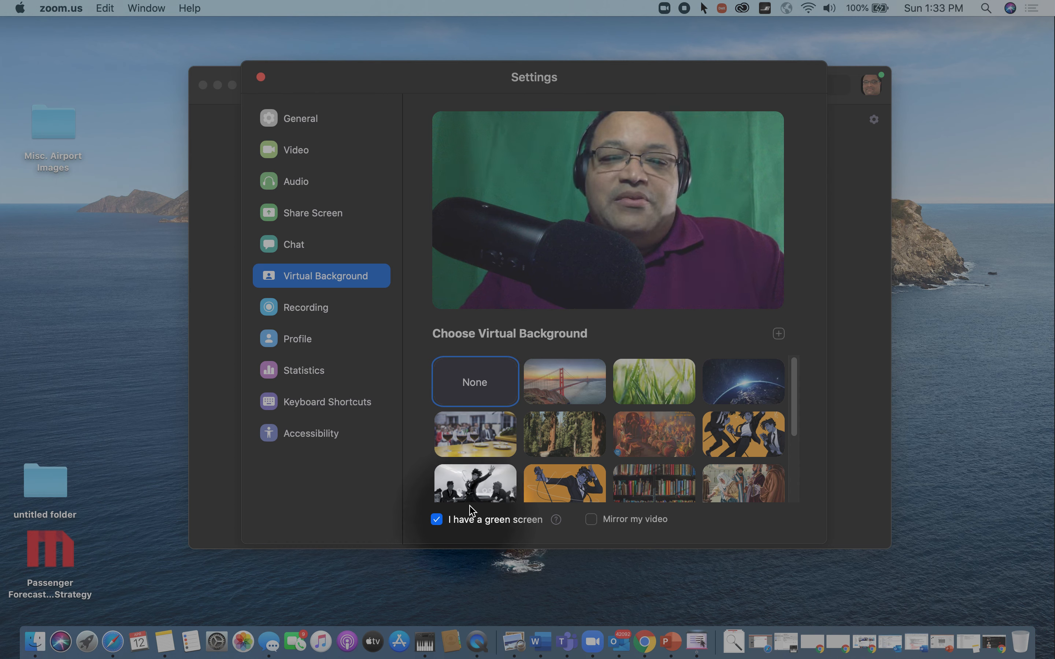
- Try the bridge, grass, Earth from space, dining event, redwood forest and fiery painting virtual backgrounds one after another
left_click(570, 393)
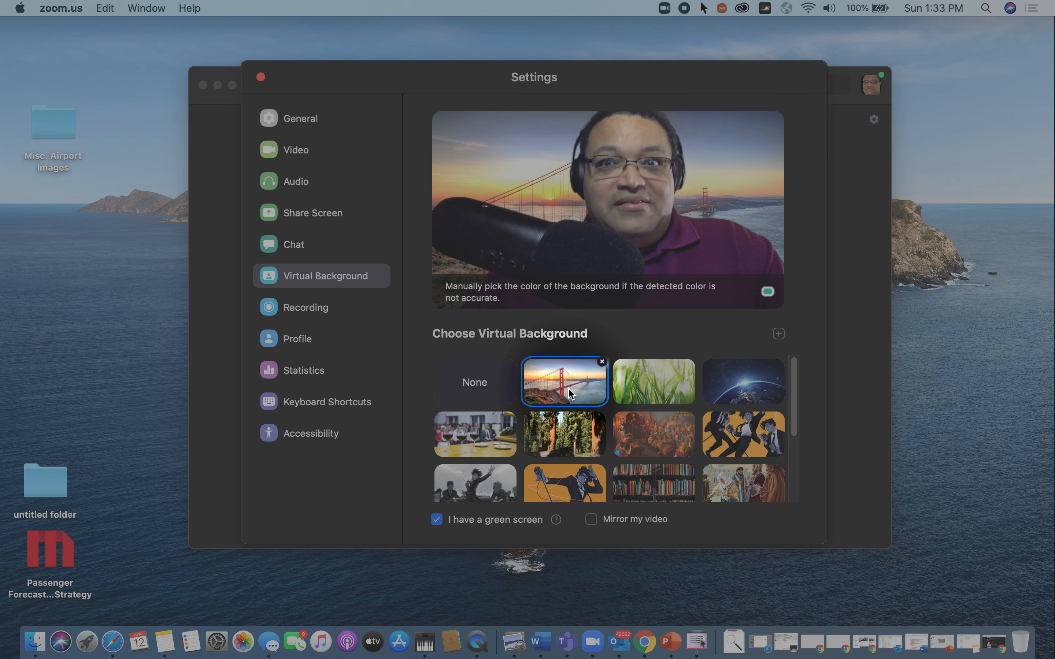
left_click(657, 391)
left_click(742, 383)
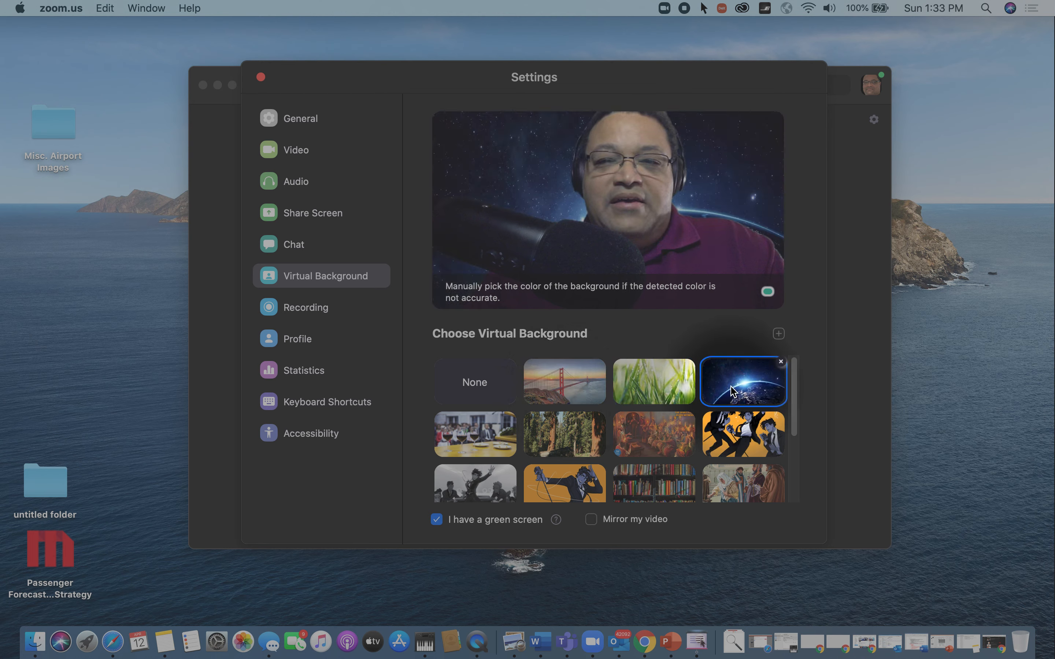
left_click(477, 436)
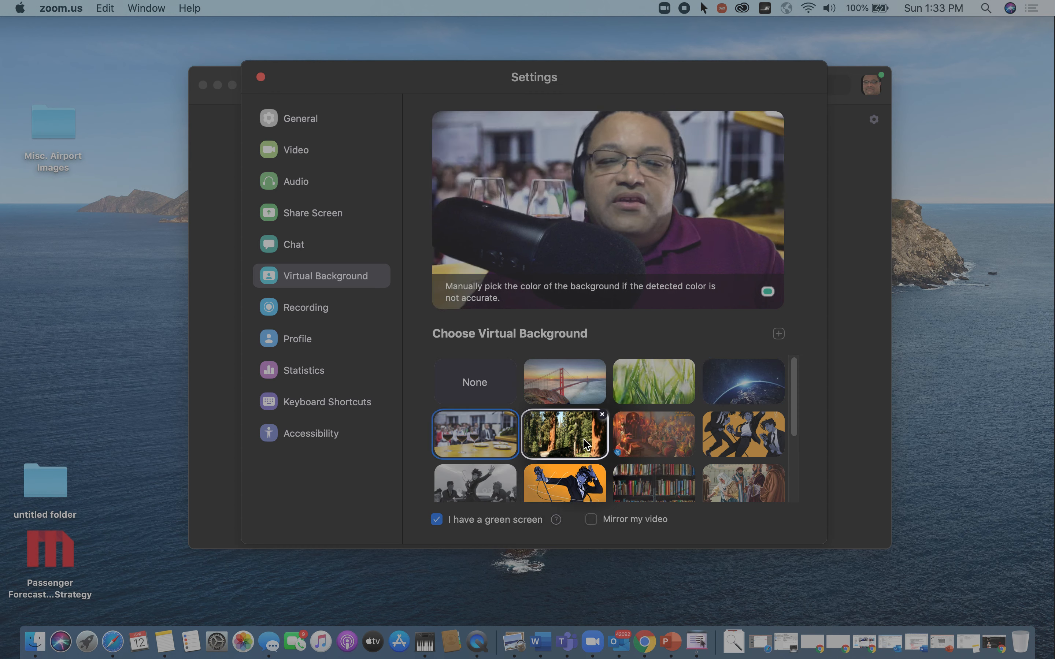
left_click(566, 436)
left_click(643, 444)
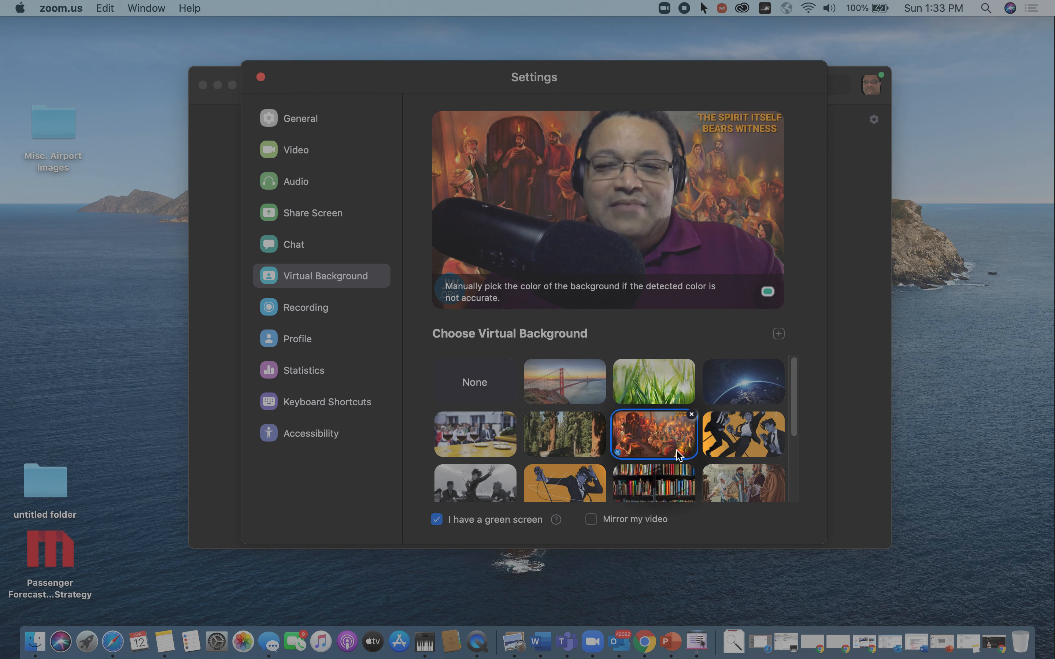
- Try the bookshelf and the orange globe video as backgrounds, return to the bookshelf, and view the choices for adding a custom background
scroll(662, 448, "down", 5)
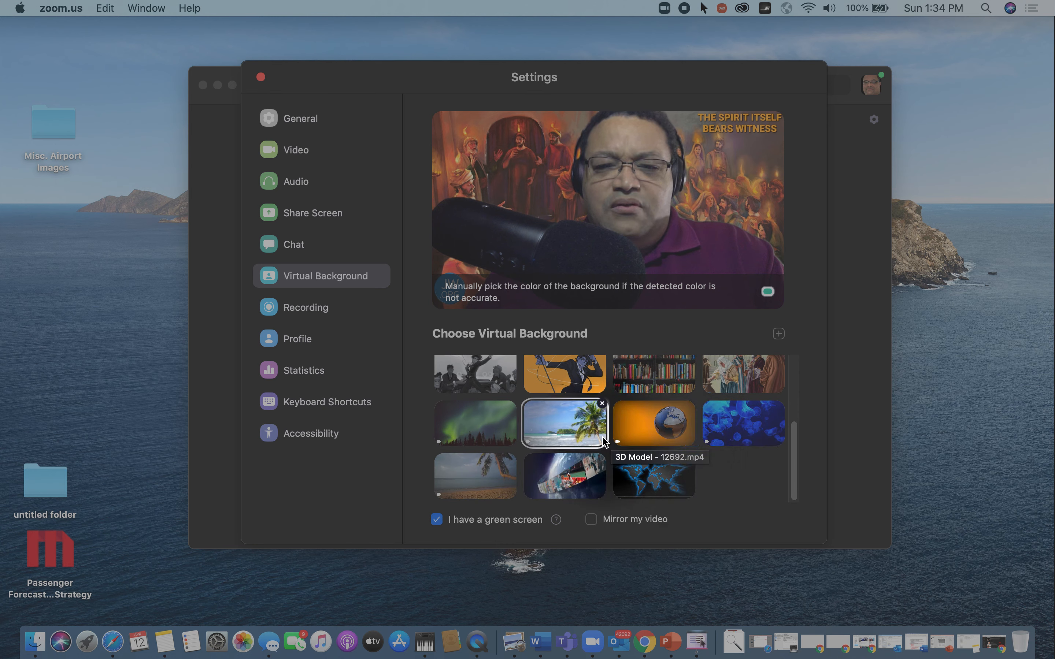
left_click(636, 379)
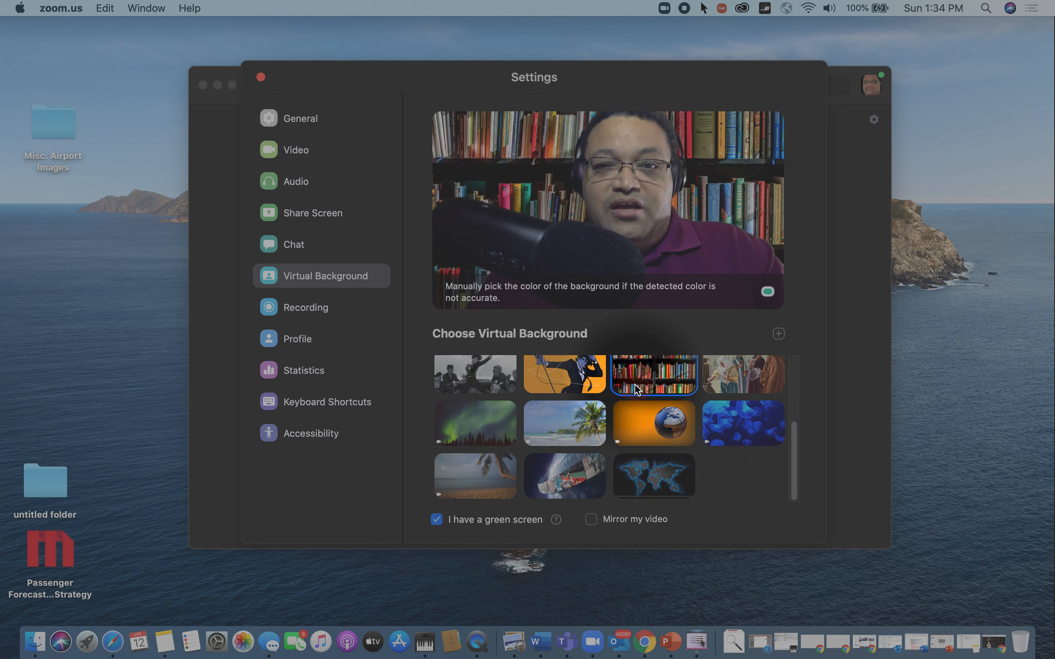
left_click(633, 418)
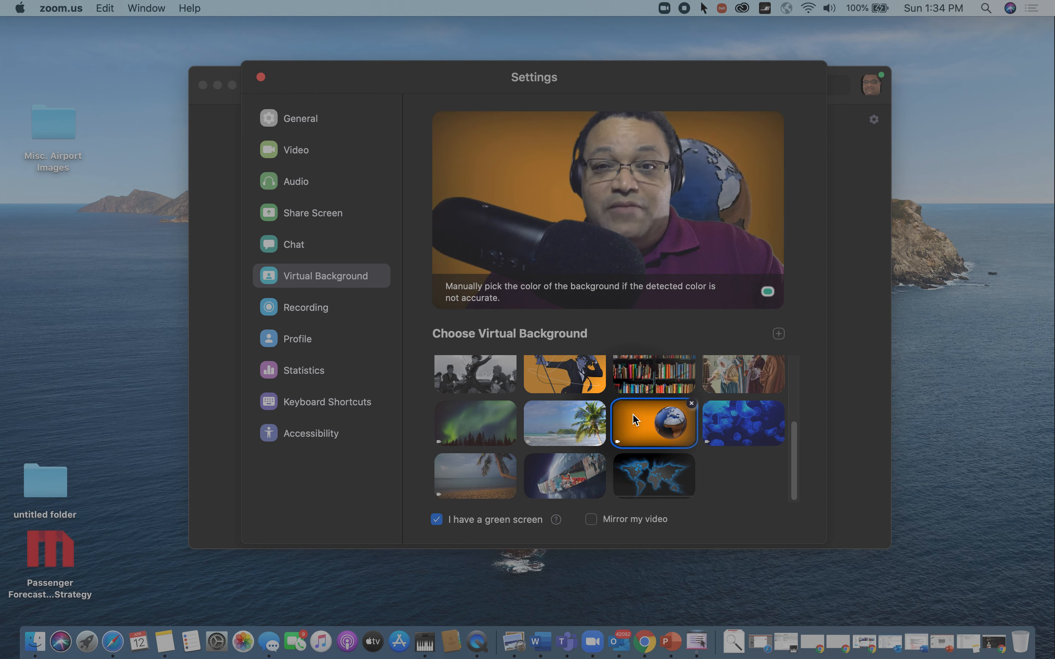
left_click(635, 378)
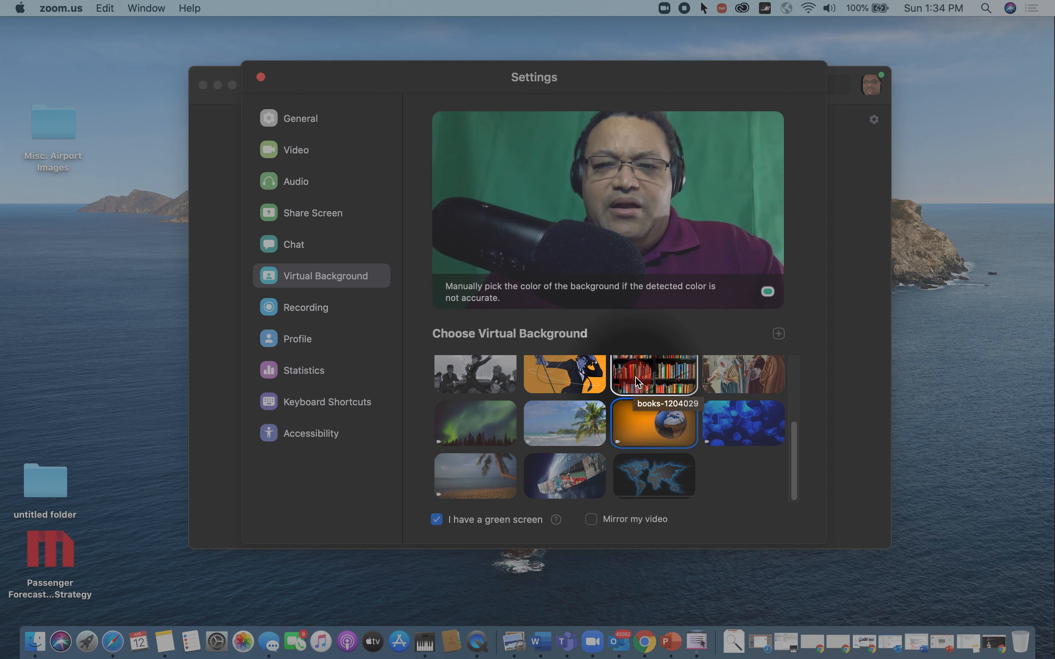
left_click(779, 336)
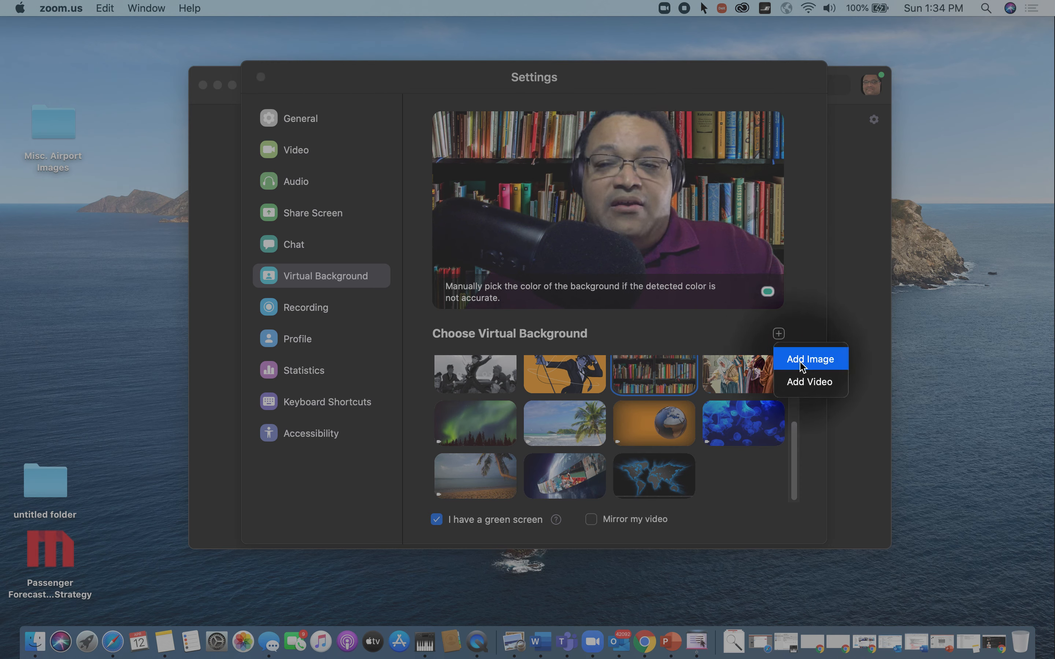
left_click(803, 329)
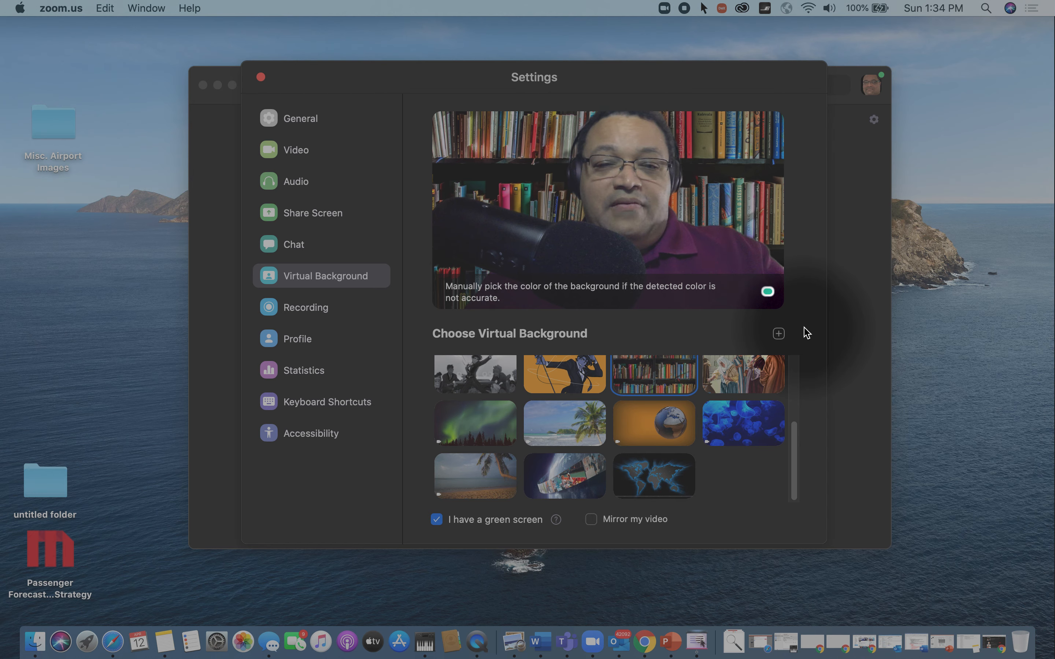
- Preview the palm beach background and apply the blue world map as the virtual background
left_click(566, 420)
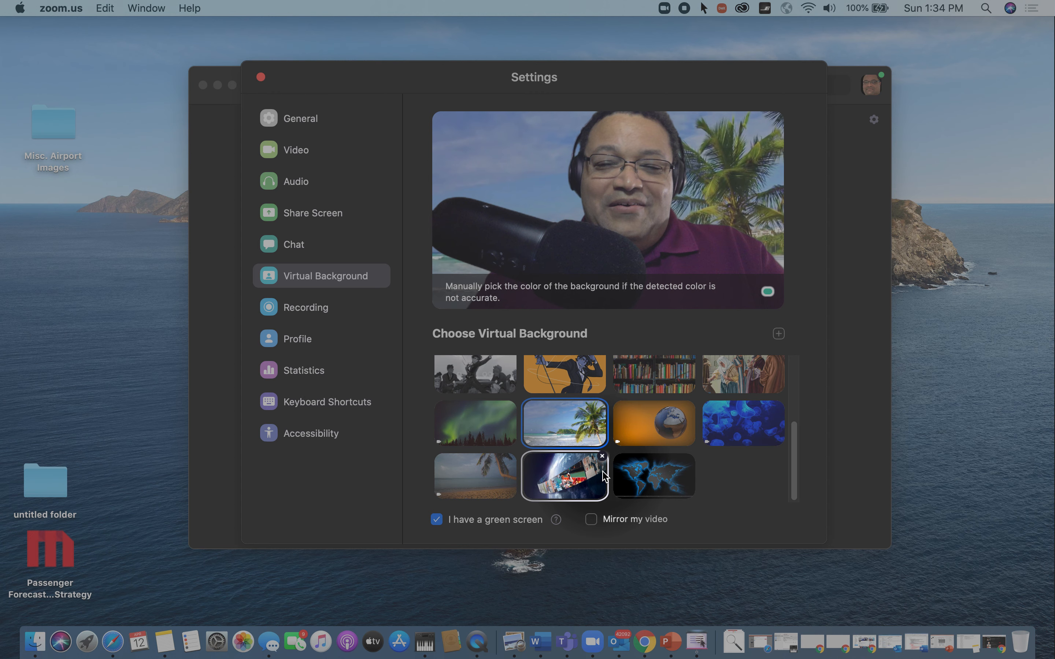
left_click(634, 482)
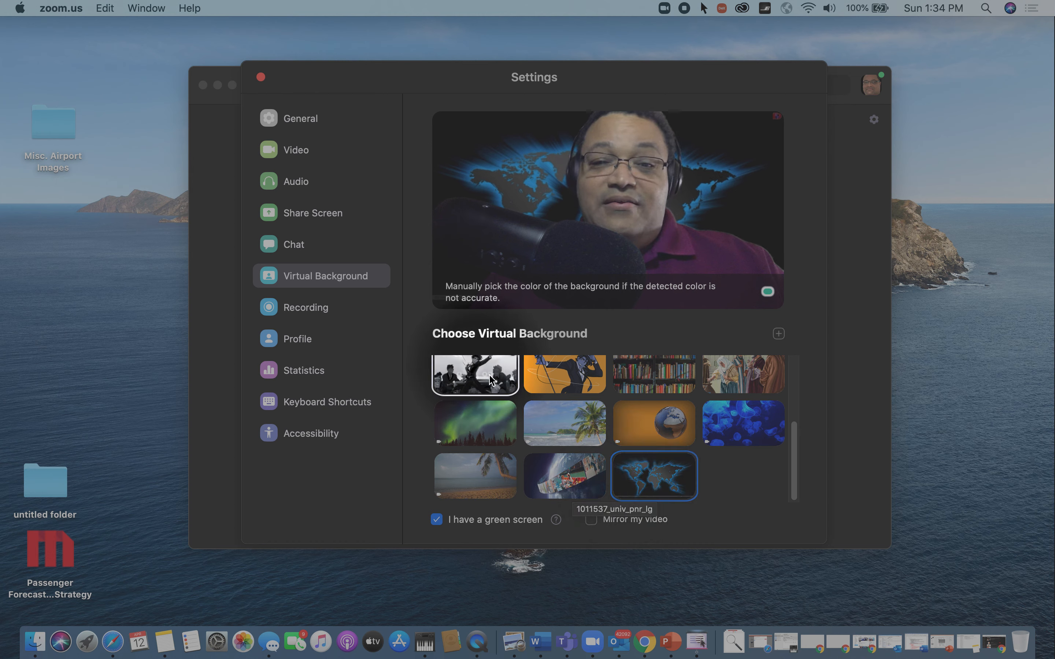
- Turn the green screen option off and on again to compare the virtual background preview
scroll(501, 436, "up", 4)
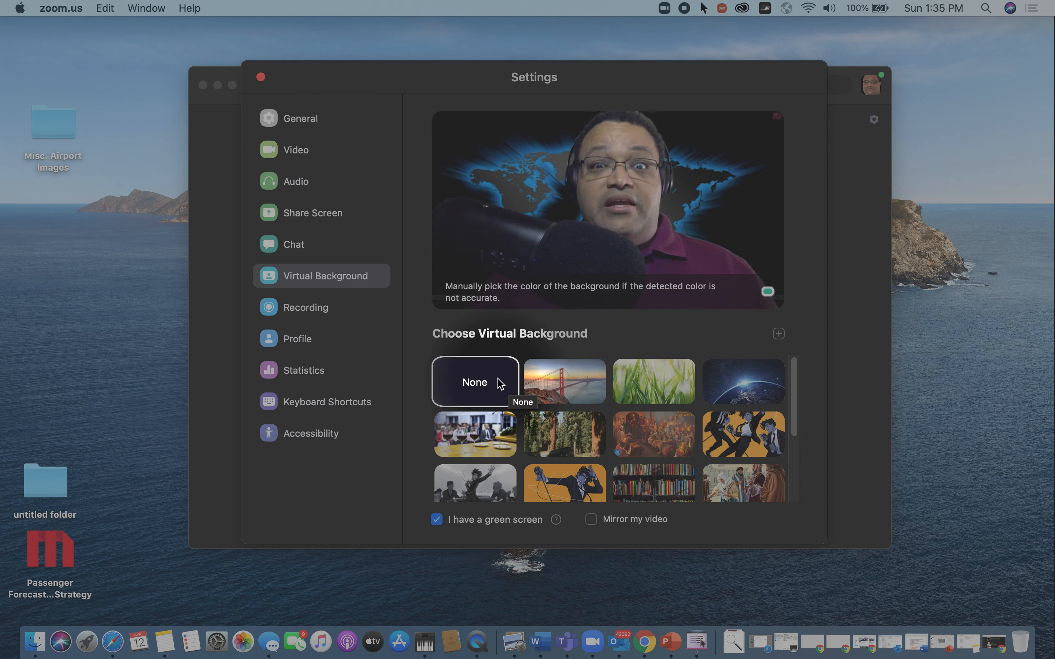
left_click(437, 520)
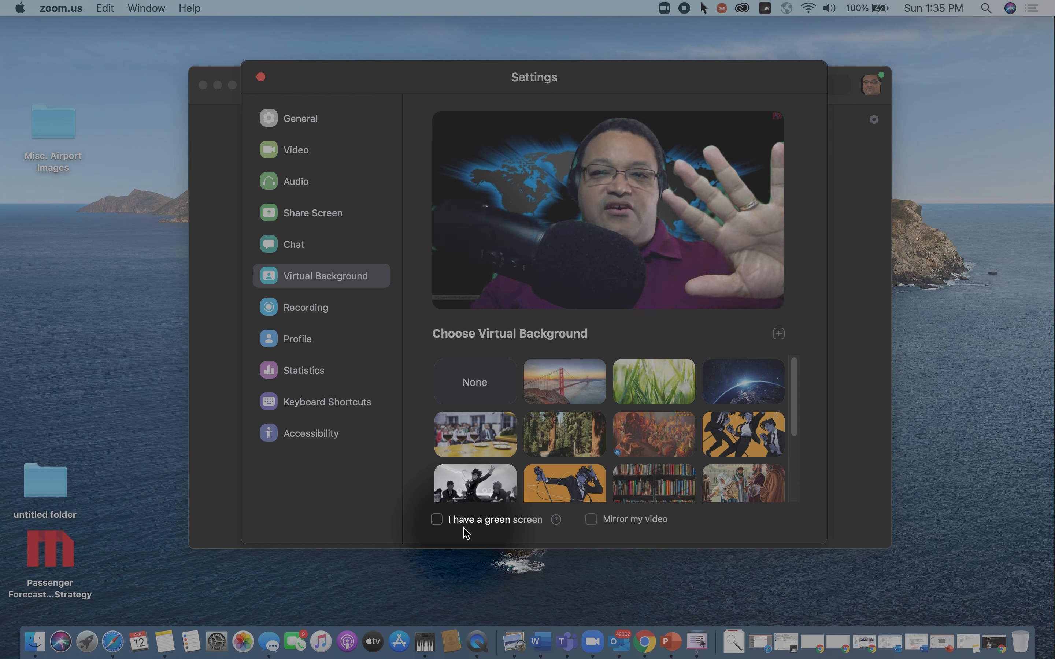
left_click(438, 522)
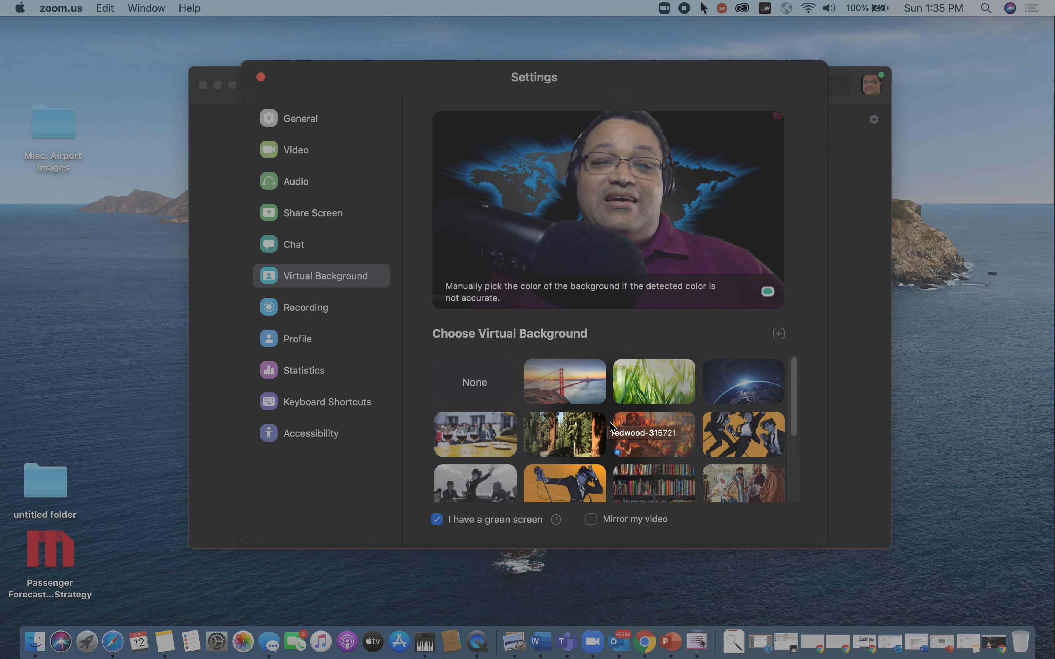
- Try manually picking the skin color of the face in the video preview as the background color
left_click(768, 293)
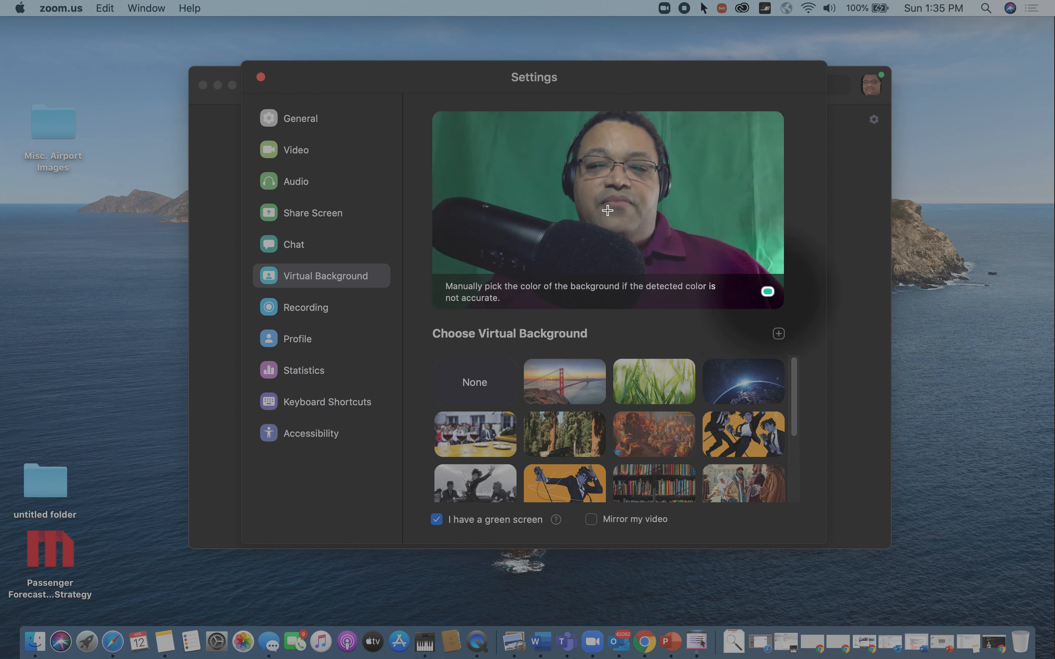
left_click(608, 210)
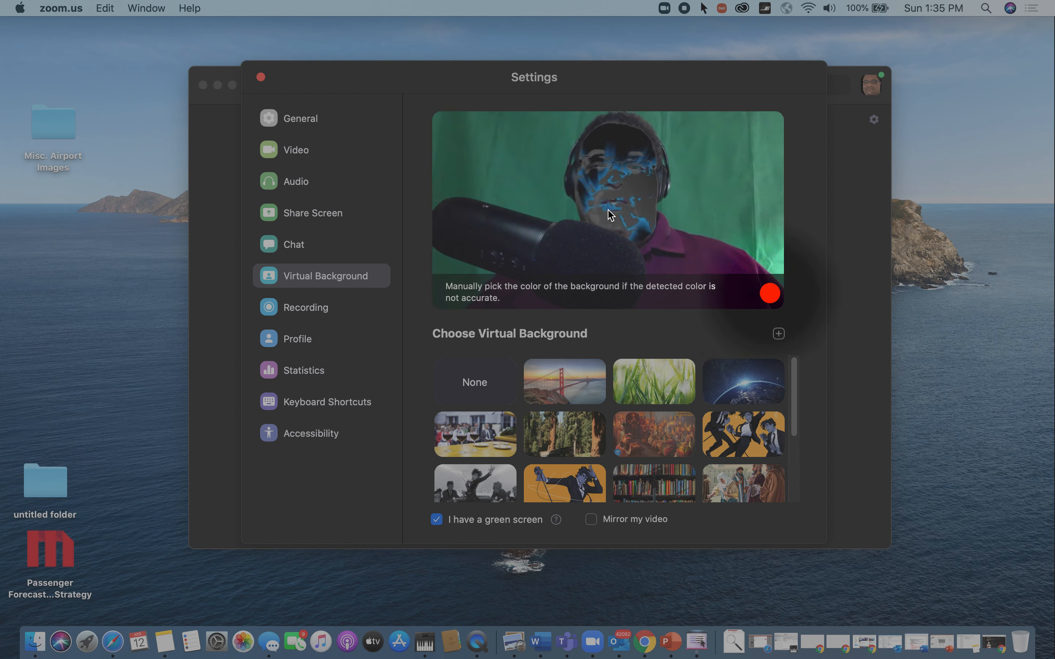
left_click(758, 229)
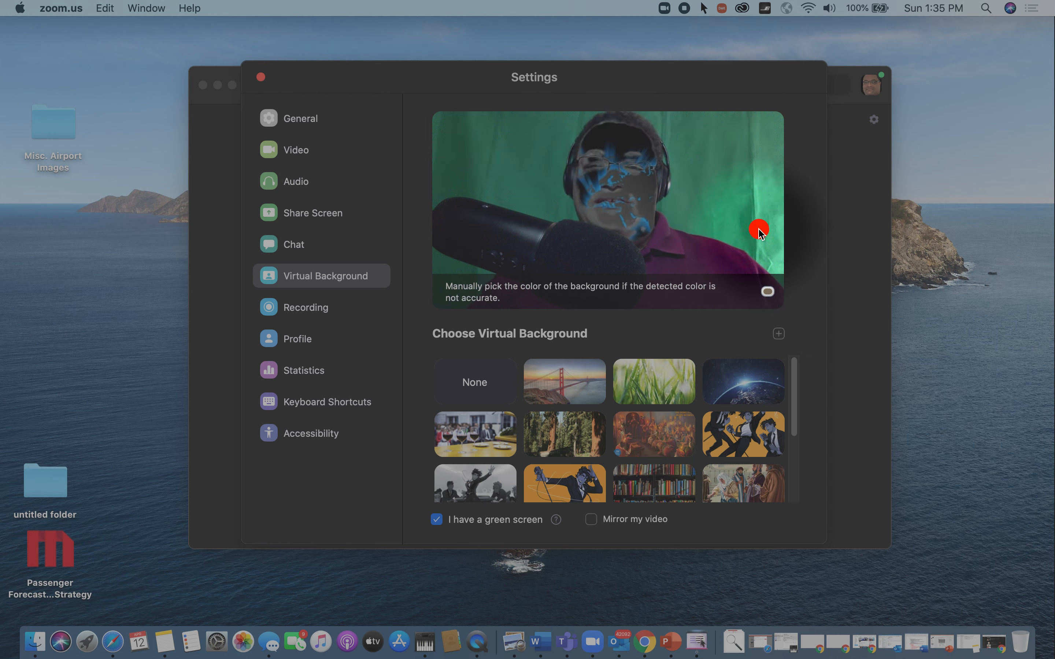
left_click(768, 291)
left_click(608, 211)
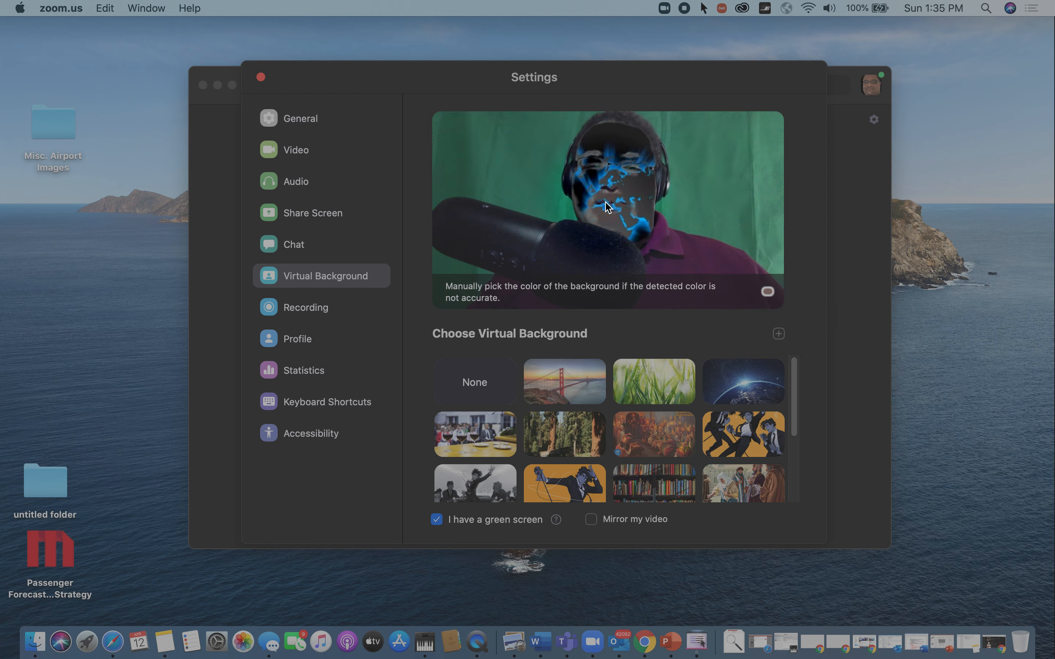
- Manually pick the green screen behind the person in the video preview as the background color
left_click(768, 292)
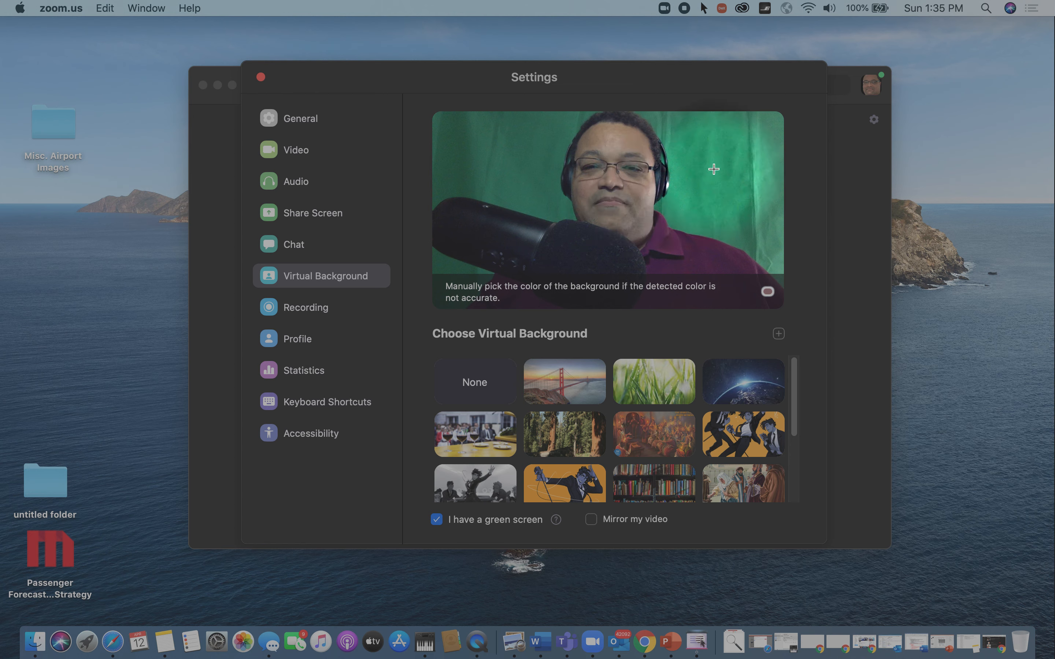
left_click(717, 181)
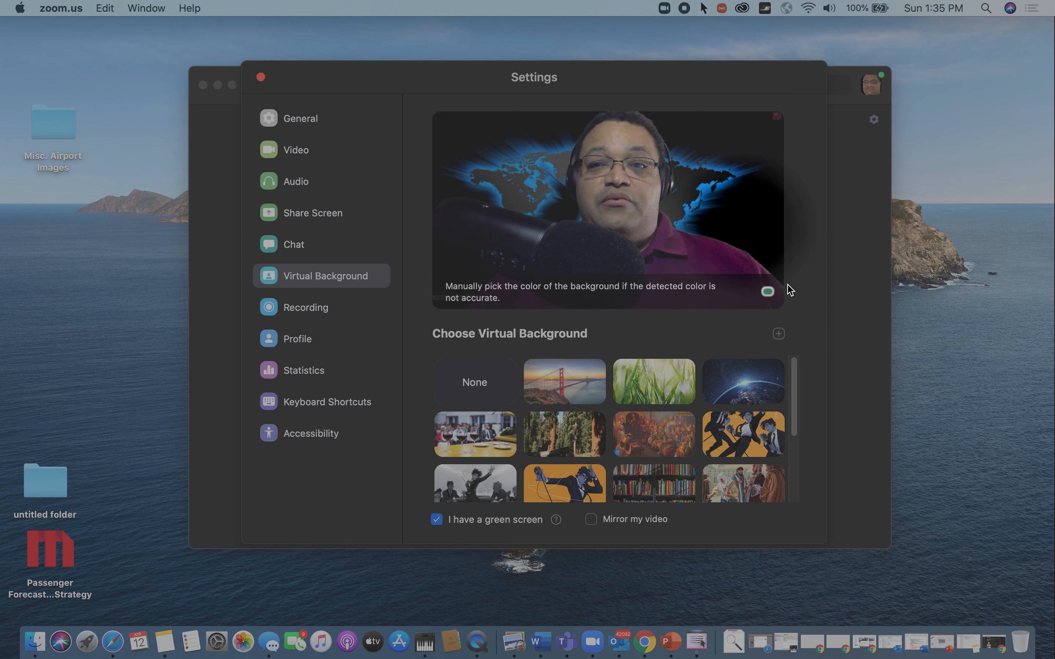
mouse_move(768, 295)
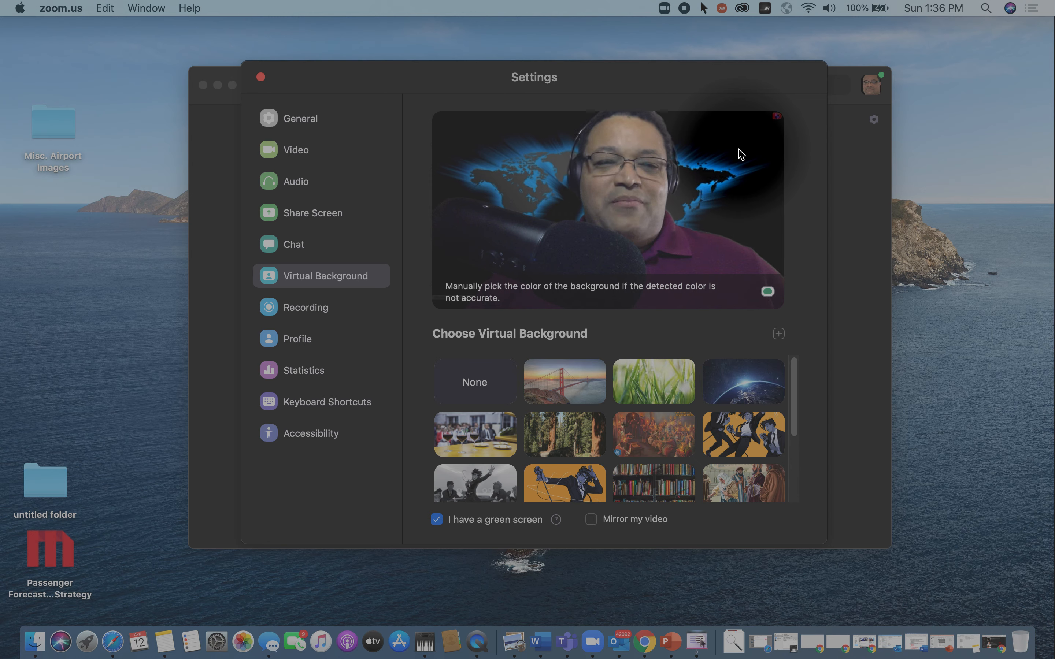
- Review the recording settings and open the profile settings
left_click(313, 312)
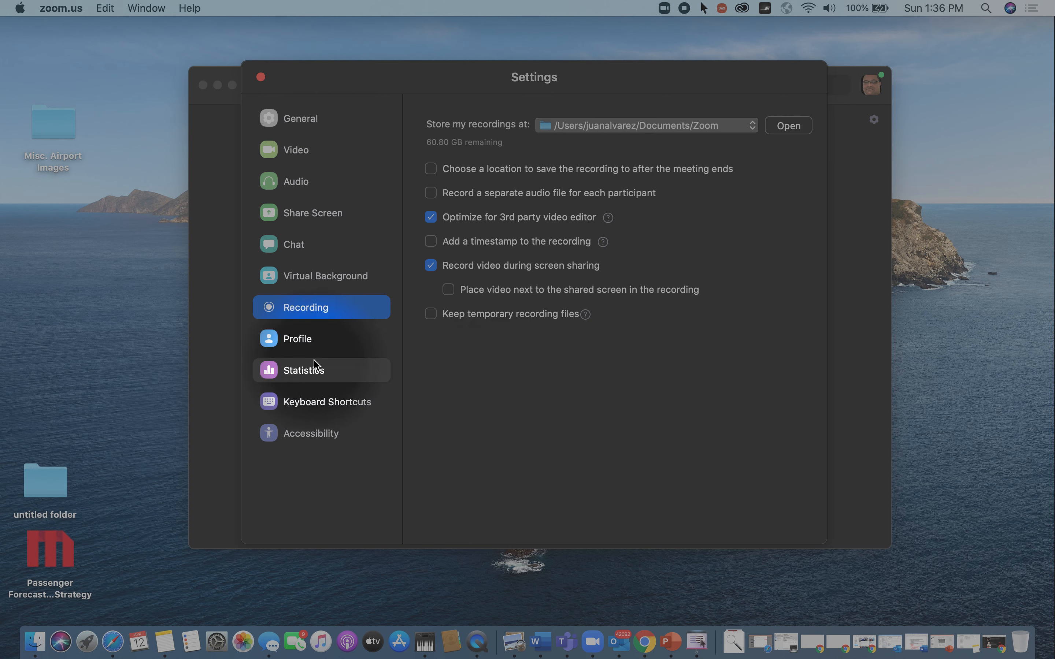
left_click(302, 344)
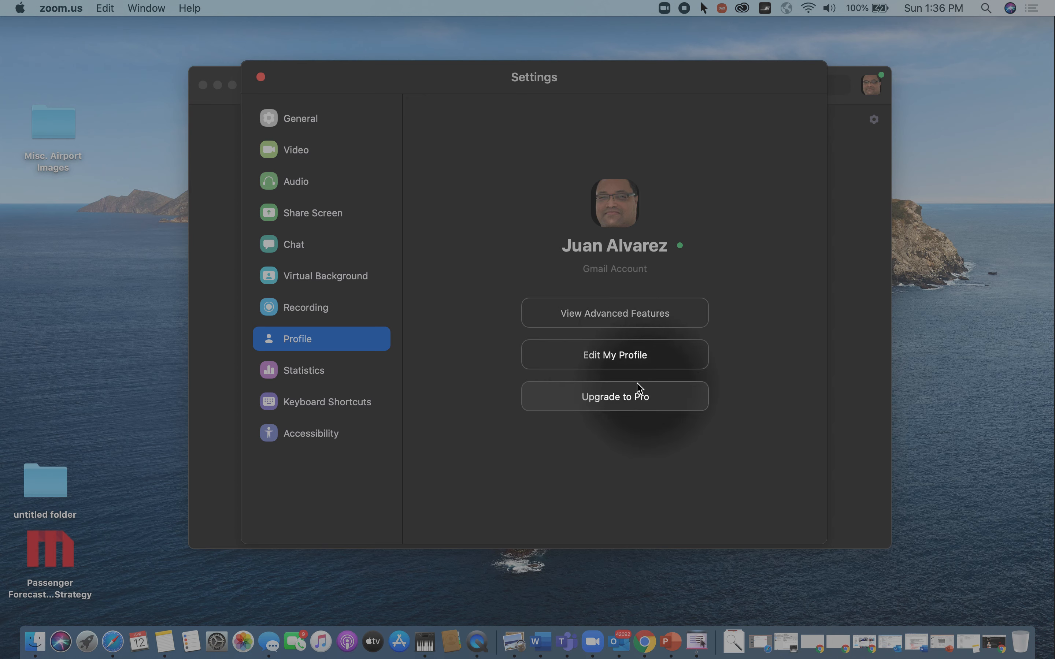
- Open the profile picture editor, browse the Downloads folder for a replacement image, and leave without choosing one
mouse_move(612, 216)
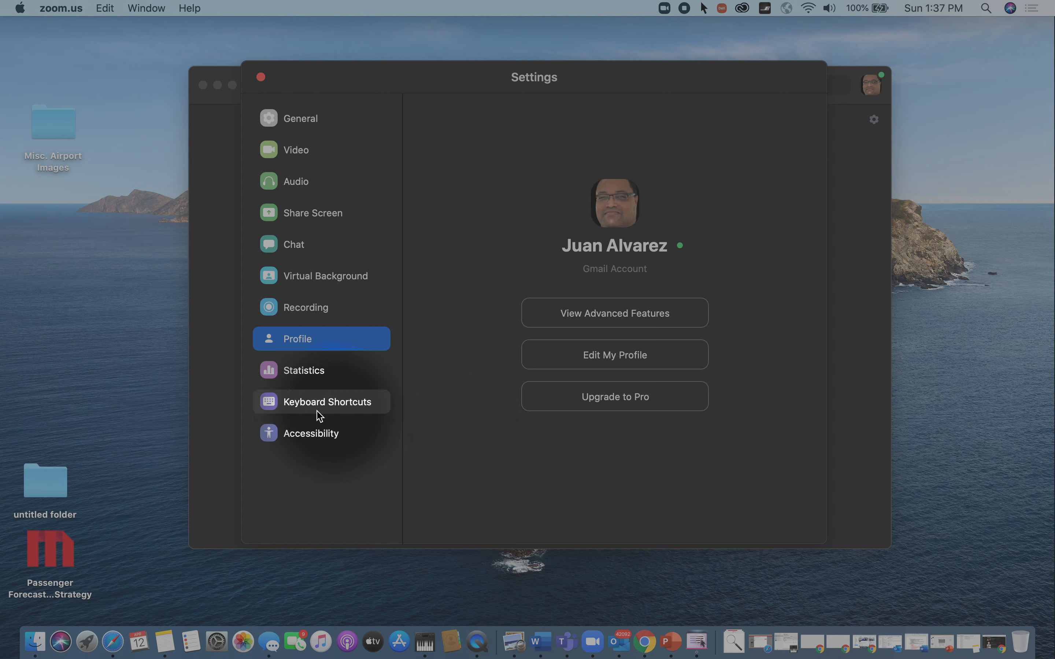
mouse_move(629, 208)
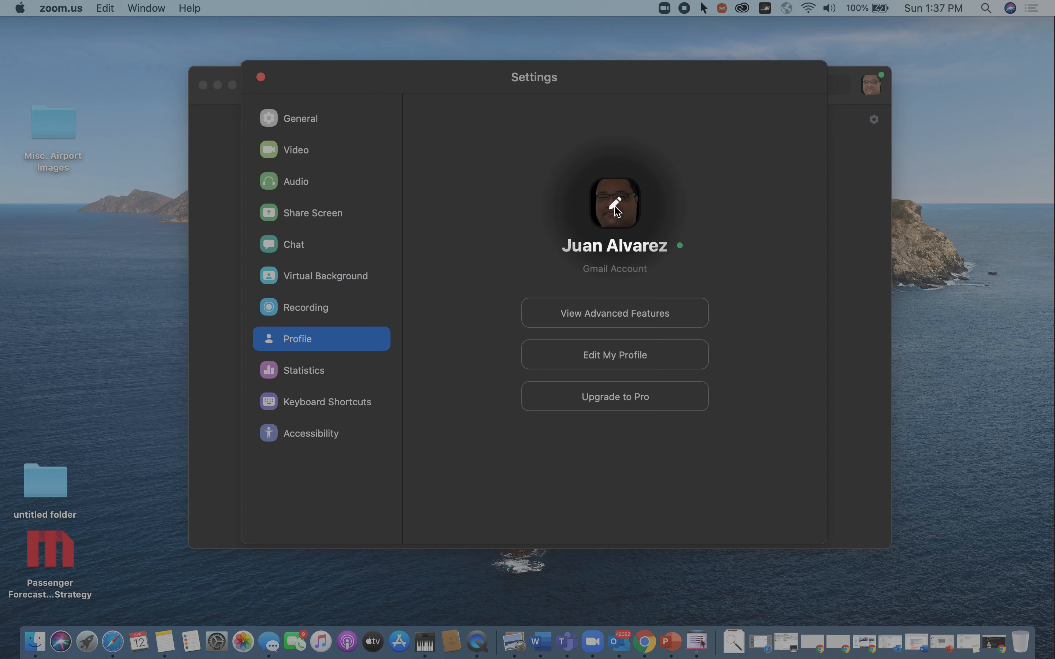
left_click(615, 207)
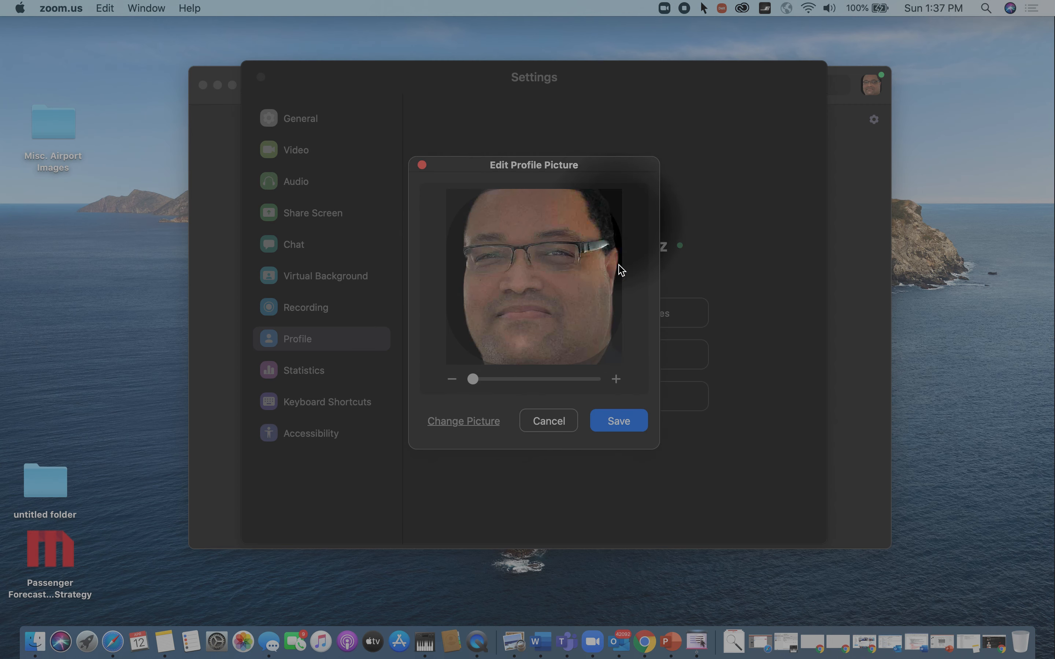
left_click(485, 426)
scroll(717, 410, "down", 20)
scroll(717, 410, "down", 15)
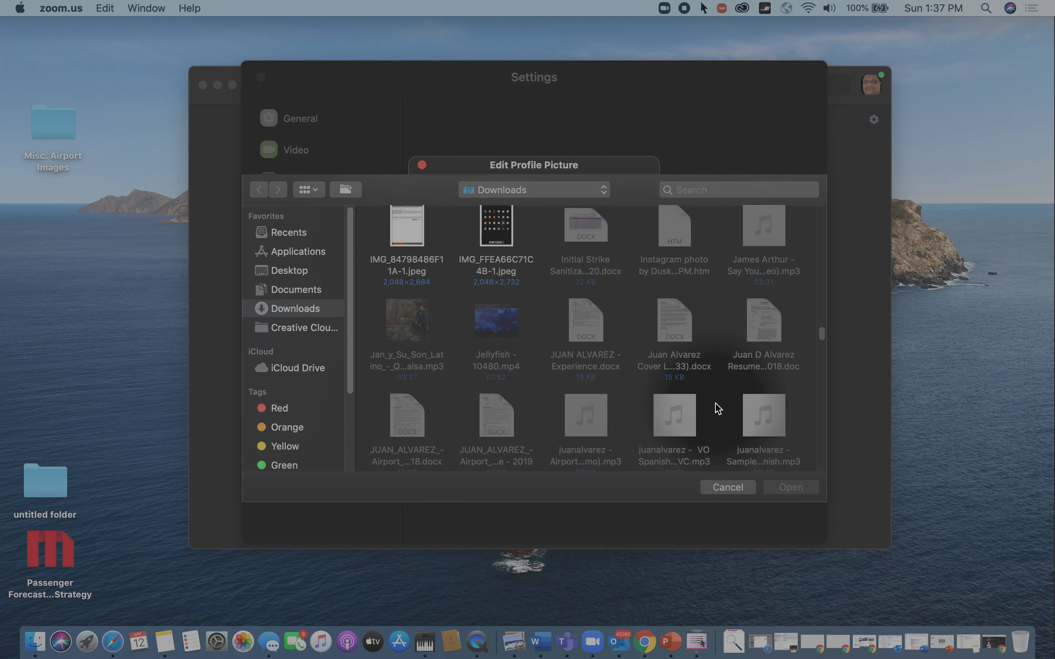
scroll(717, 410, "down", 15)
scroll(717, 408, "up", 8)
scroll(716, 409, "up", 8)
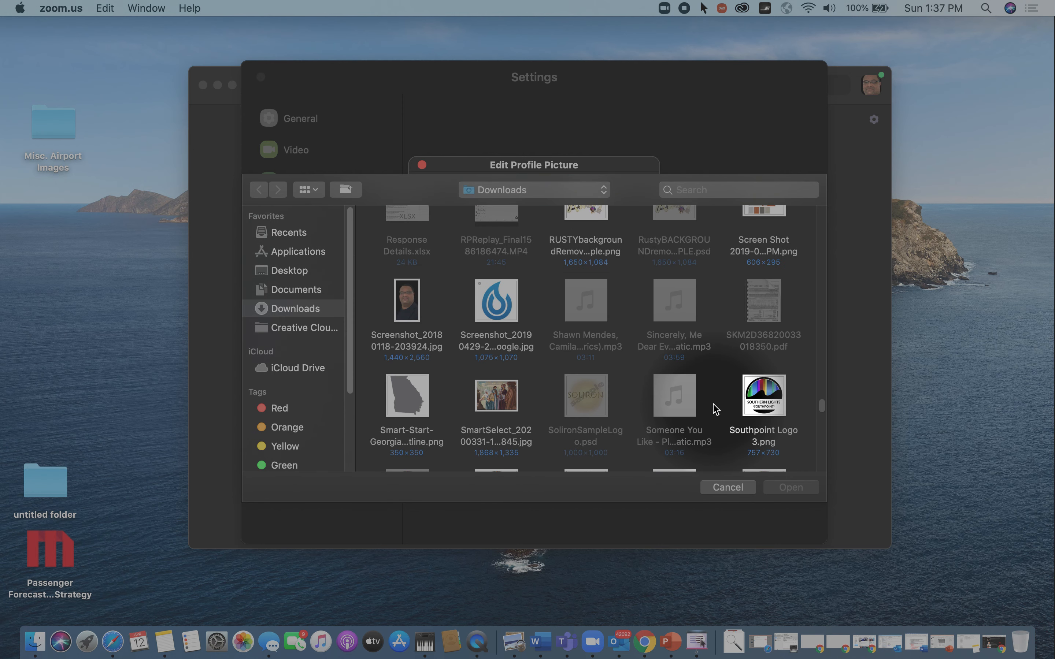
left_click(728, 488)
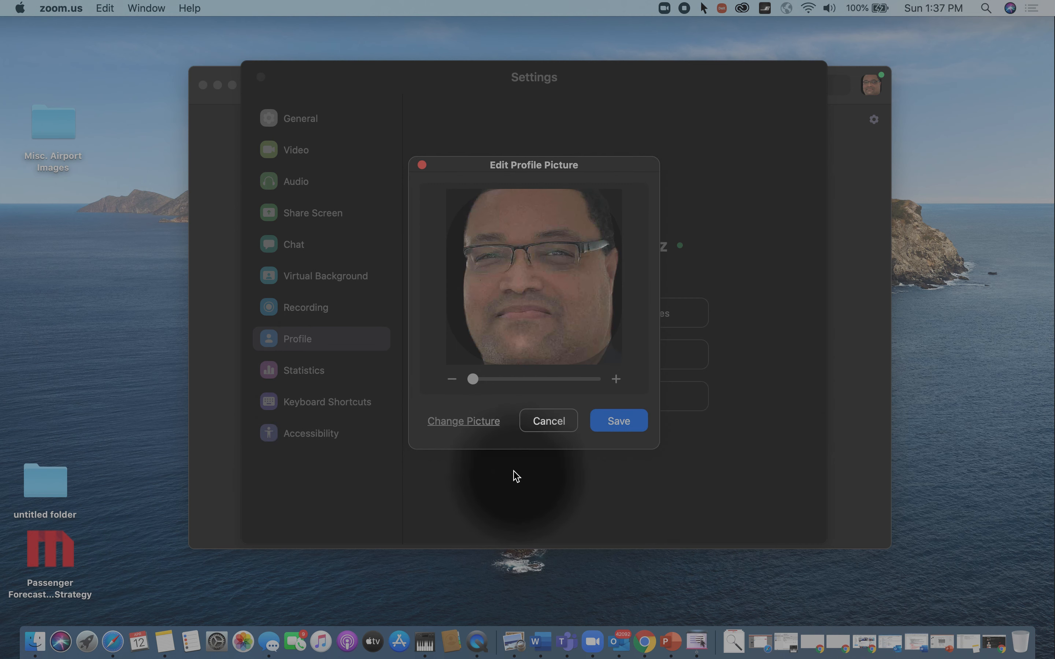
left_click(545, 421)
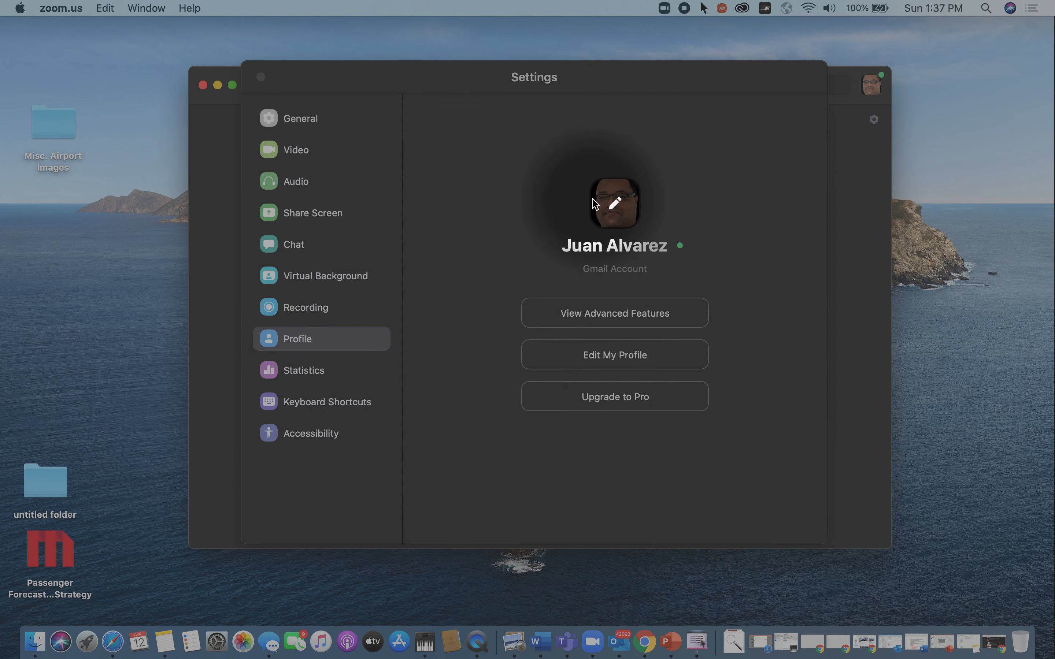
- Try enlarging and repositioning the profile picture within its crop frame, reset the zoom and discard the edit
left_click(615, 205)
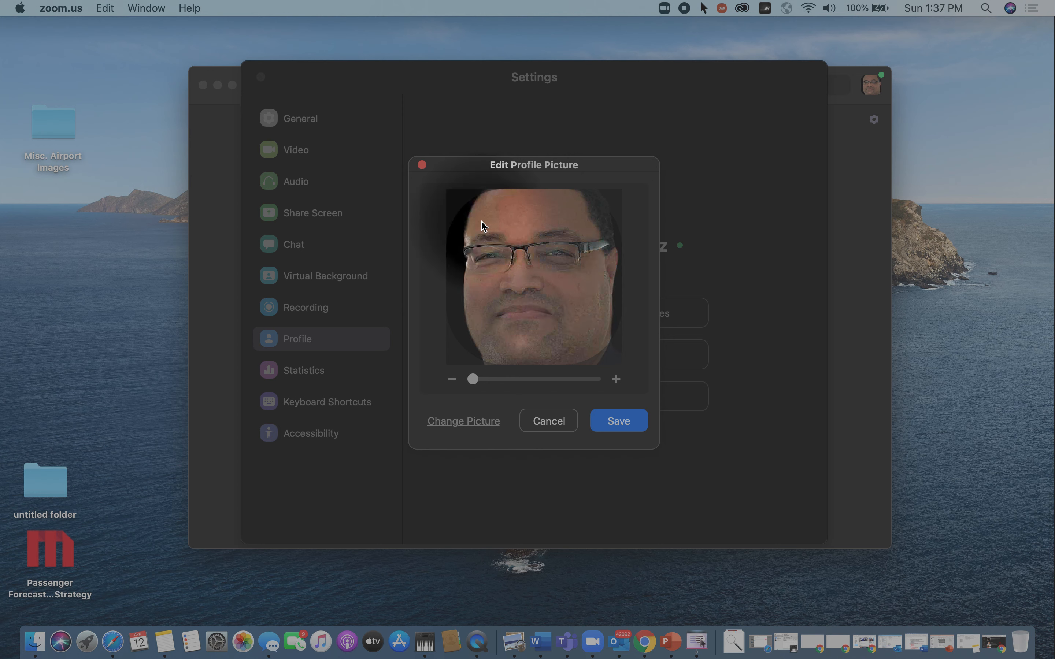
left_click_drag(476, 383, 421, 393)
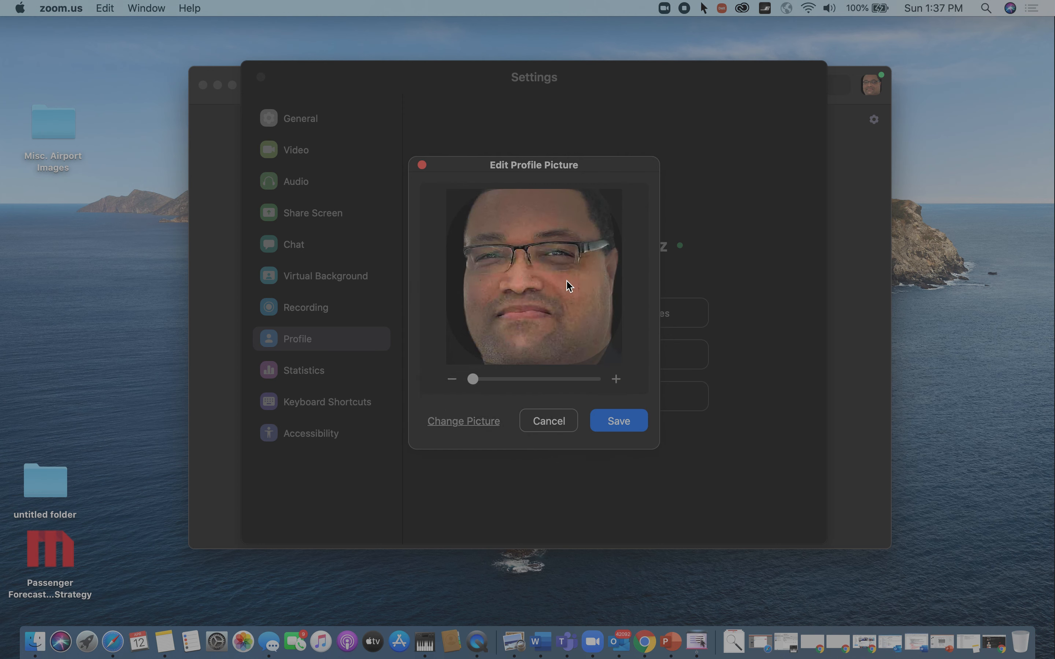
left_click_drag(481, 379, 523, 379)
left_click_drag(516, 305, 588, 294)
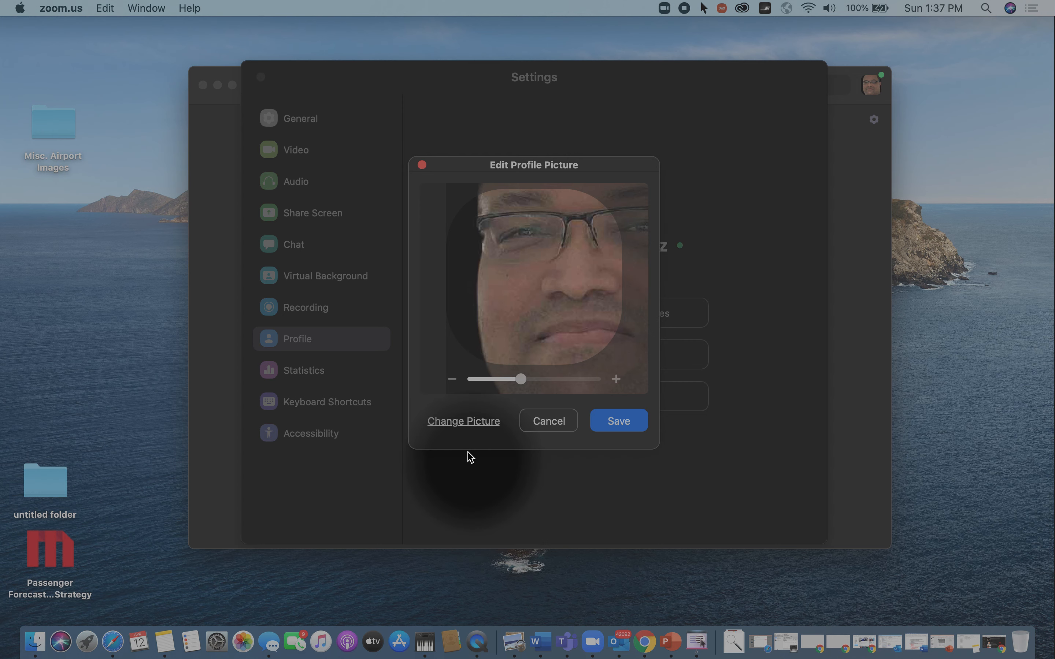
left_click_drag(505, 379, 480, 440)
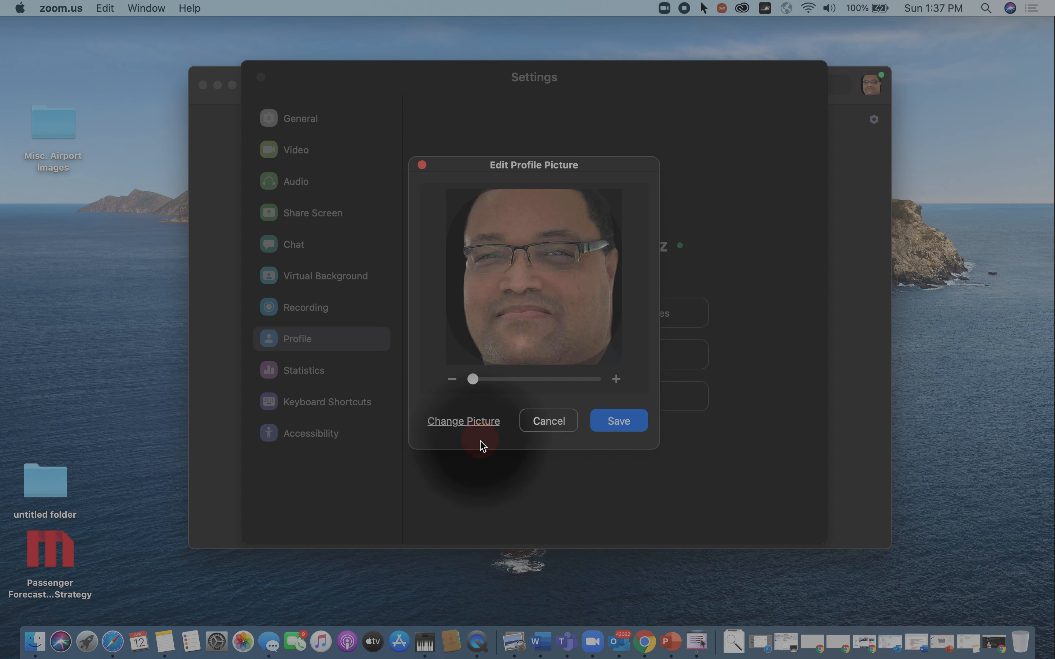
left_click(533, 425)
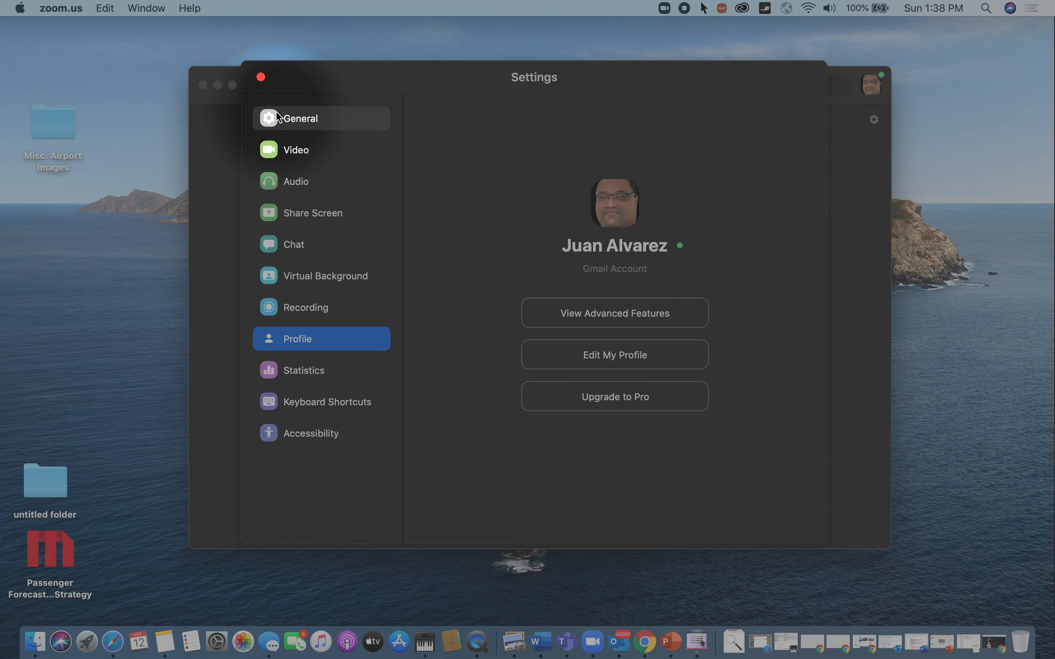
- Close the settings, reopen them from the home window and through the application's Preferences command, and close them each time
left_click(261, 78)
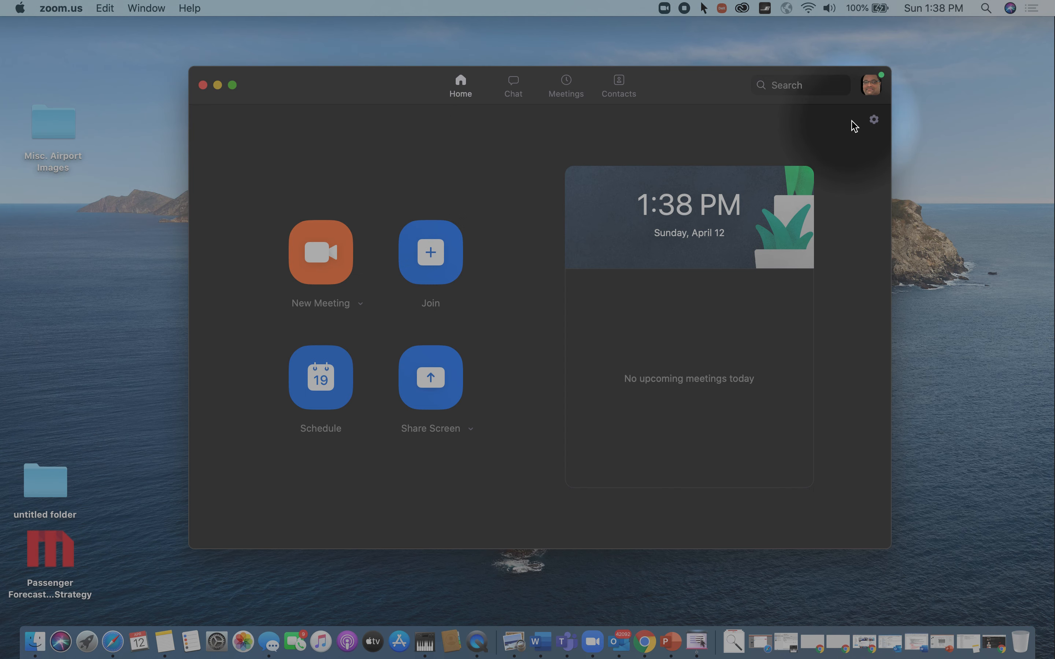
left_click(874, 120)
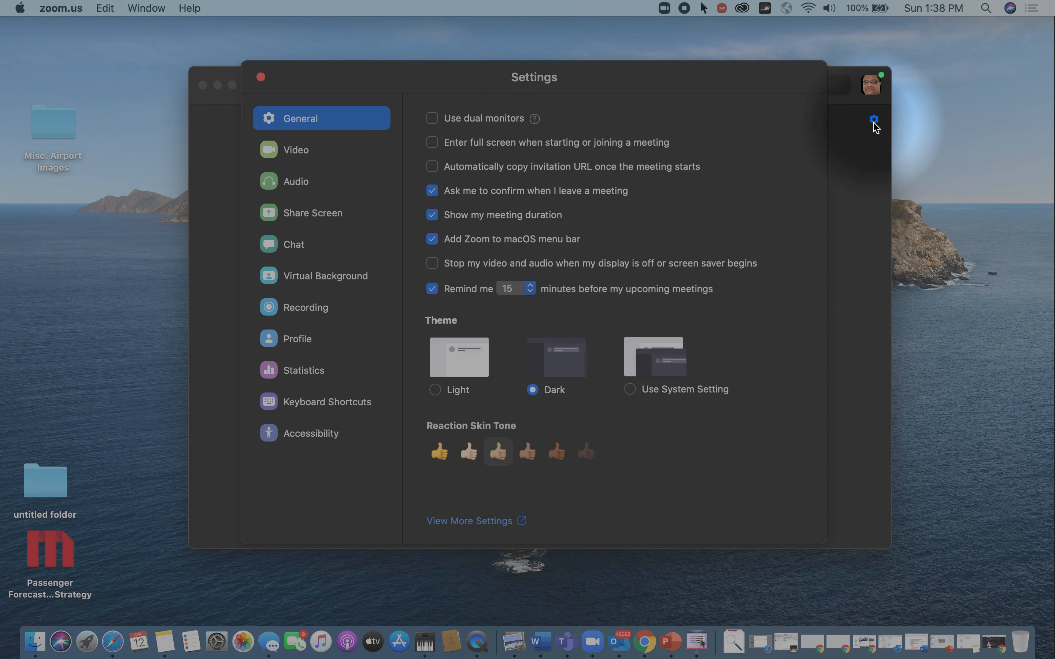
left_click(261, 77)
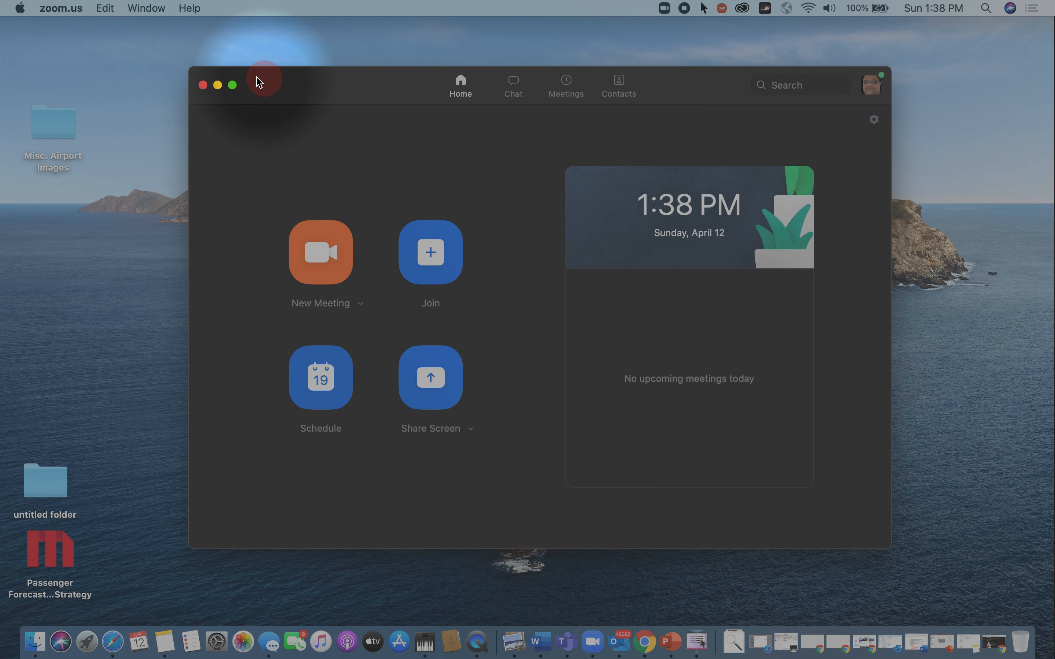
left_click(57, 9)
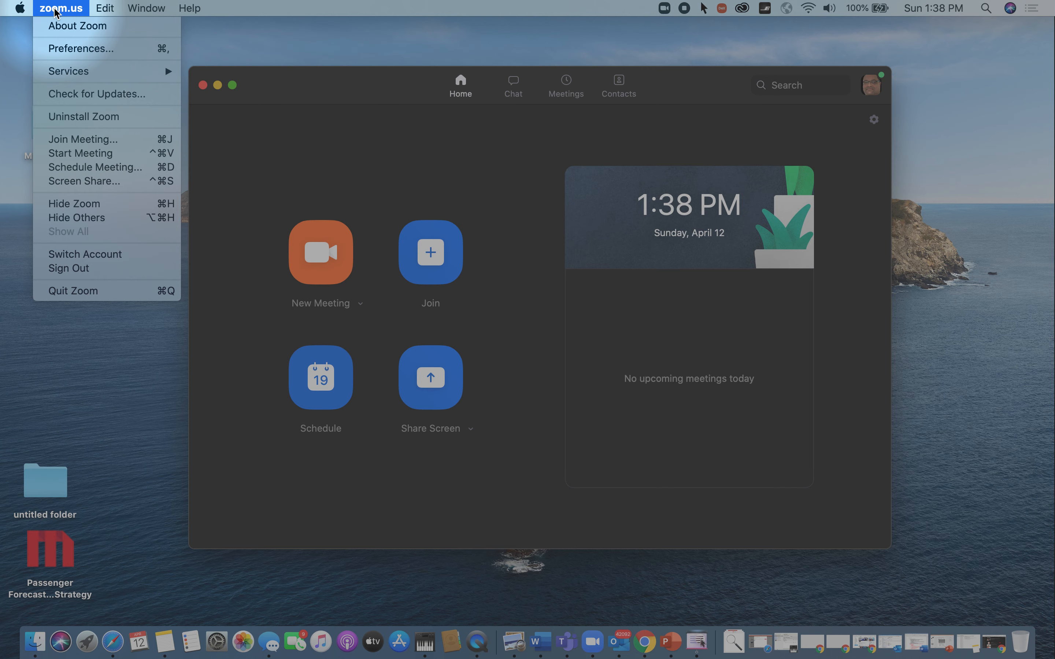
left_click(72, 47)
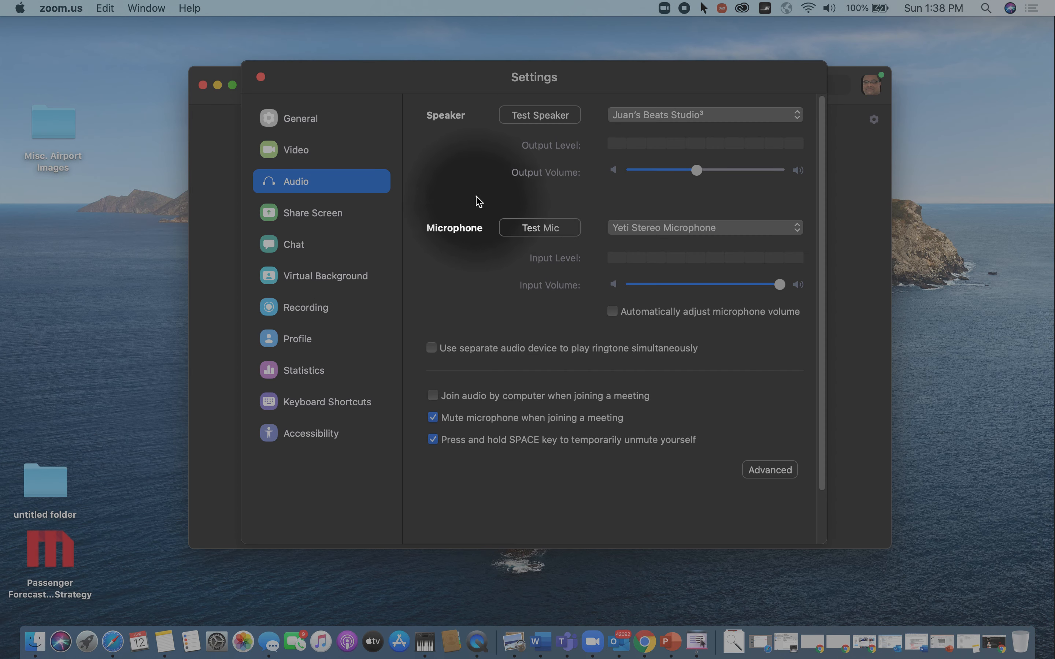
left_click(262, 81)
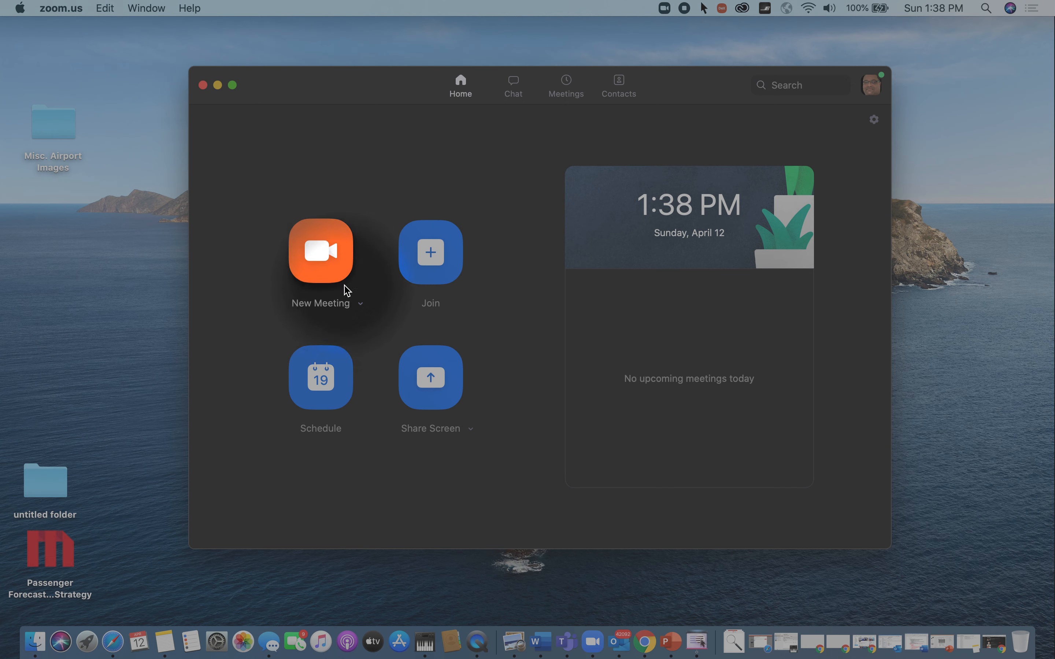
- Check the new meeting's start options, and start the meeting with computer audio
left_click(362, 303)
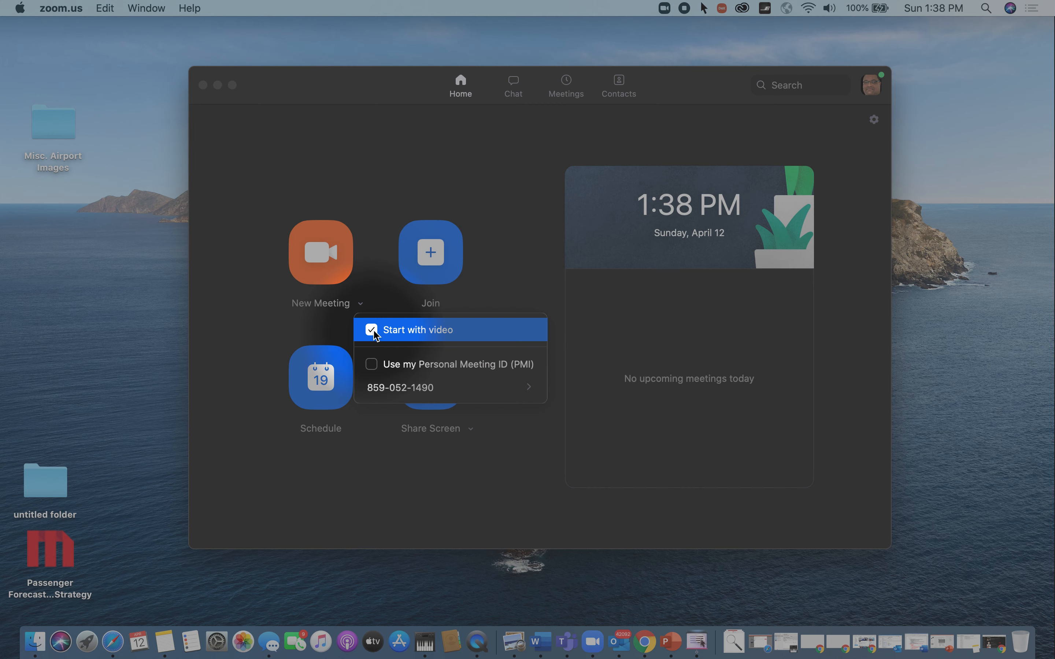
left_click(341, 276)
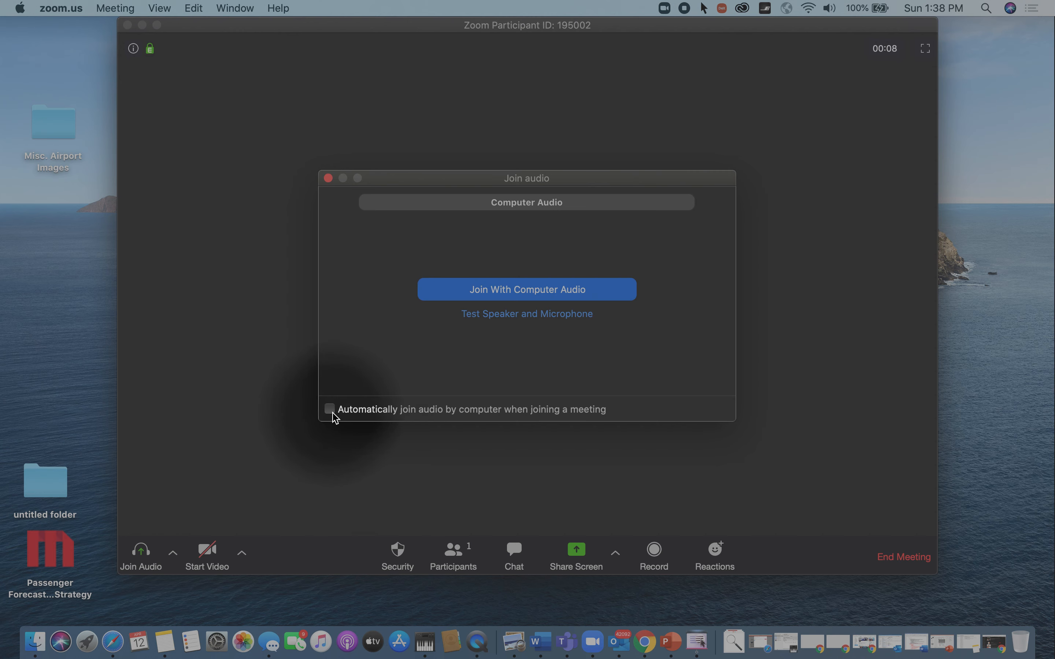
left_click(572, 291)
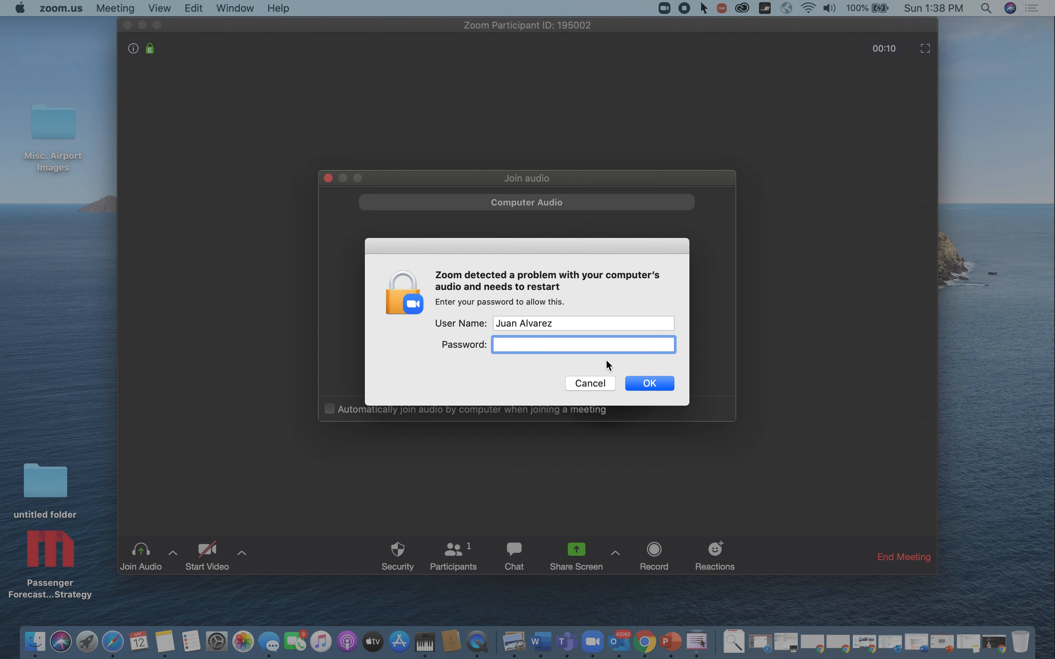